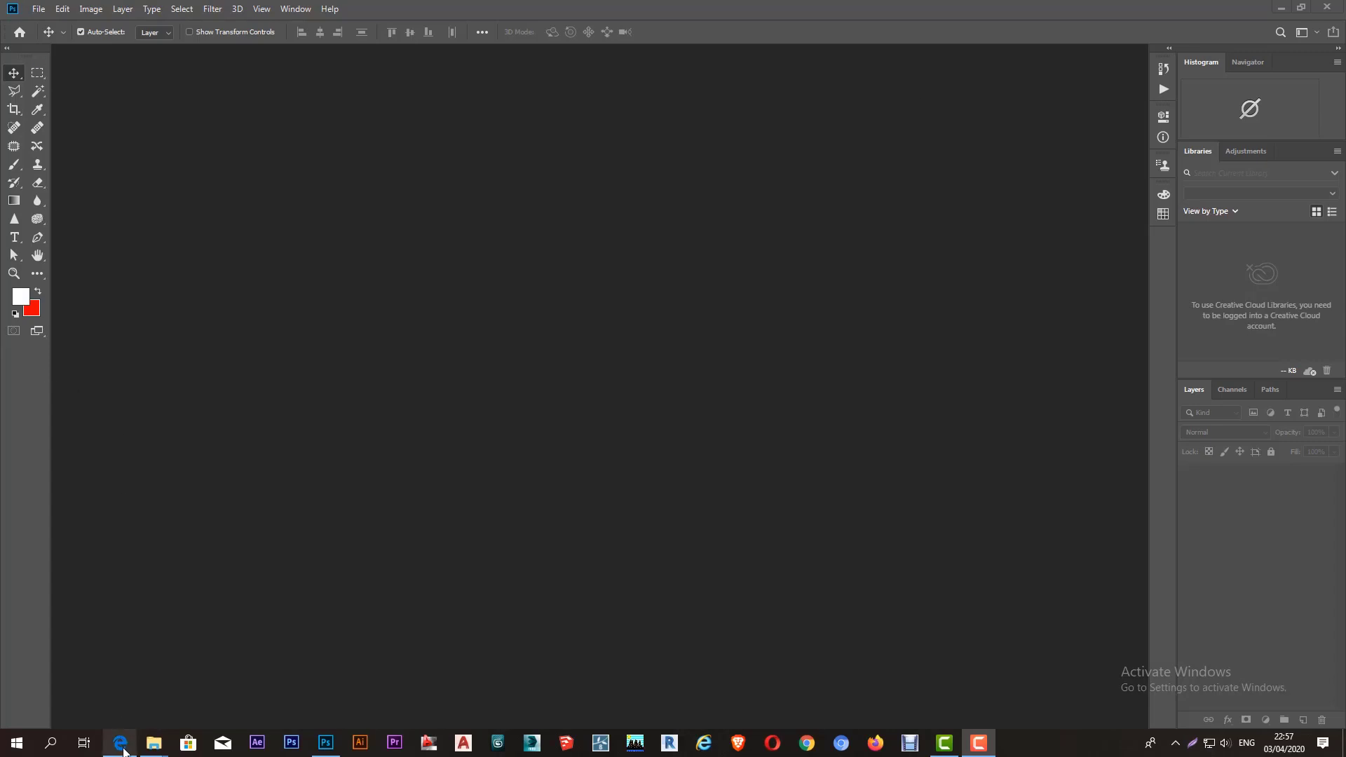
Switch from Photoshop to the Edge browser showing the Fiverr photo-restoration gig
click(120, 741)
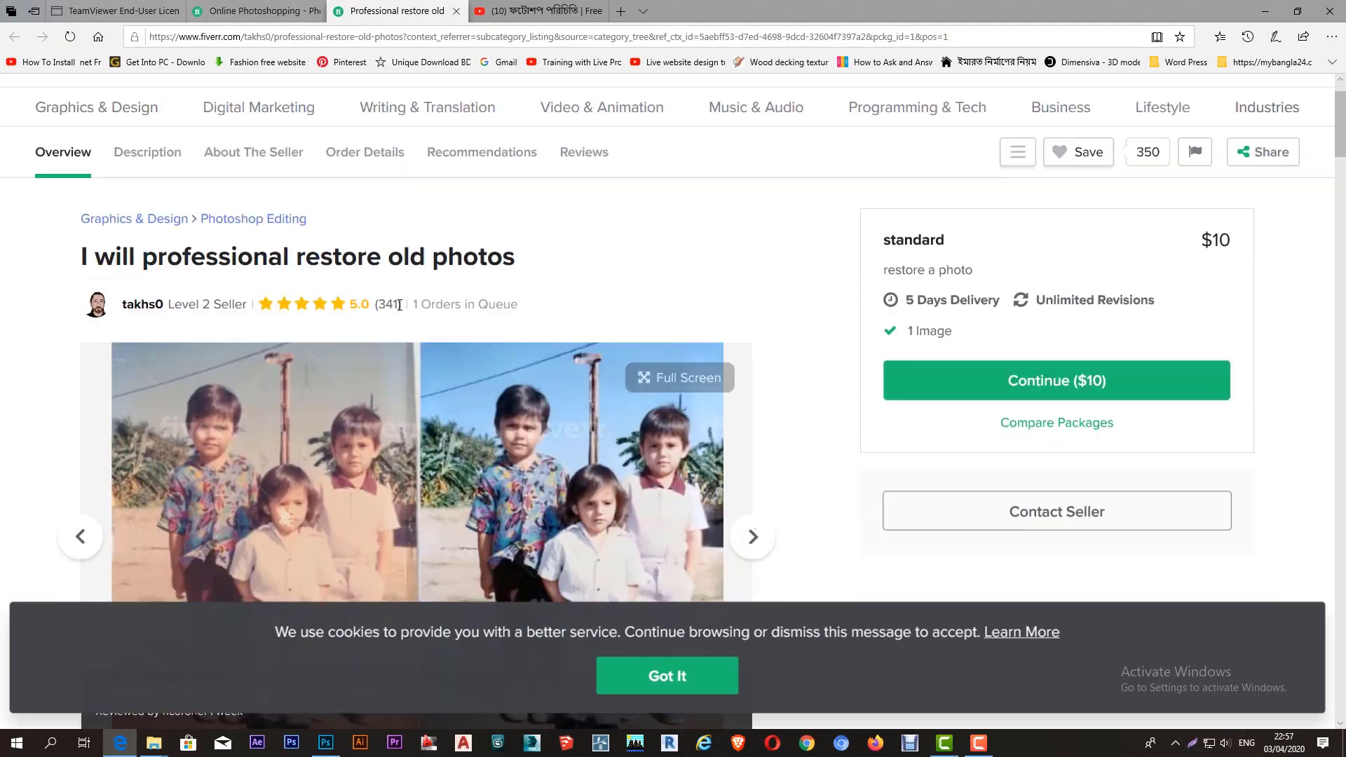
Scroll the photo-restoration gig page and step through its before-and-after sample gallery
scroll(476, 243, down, 3)
scroll(476, 244, up, 5)
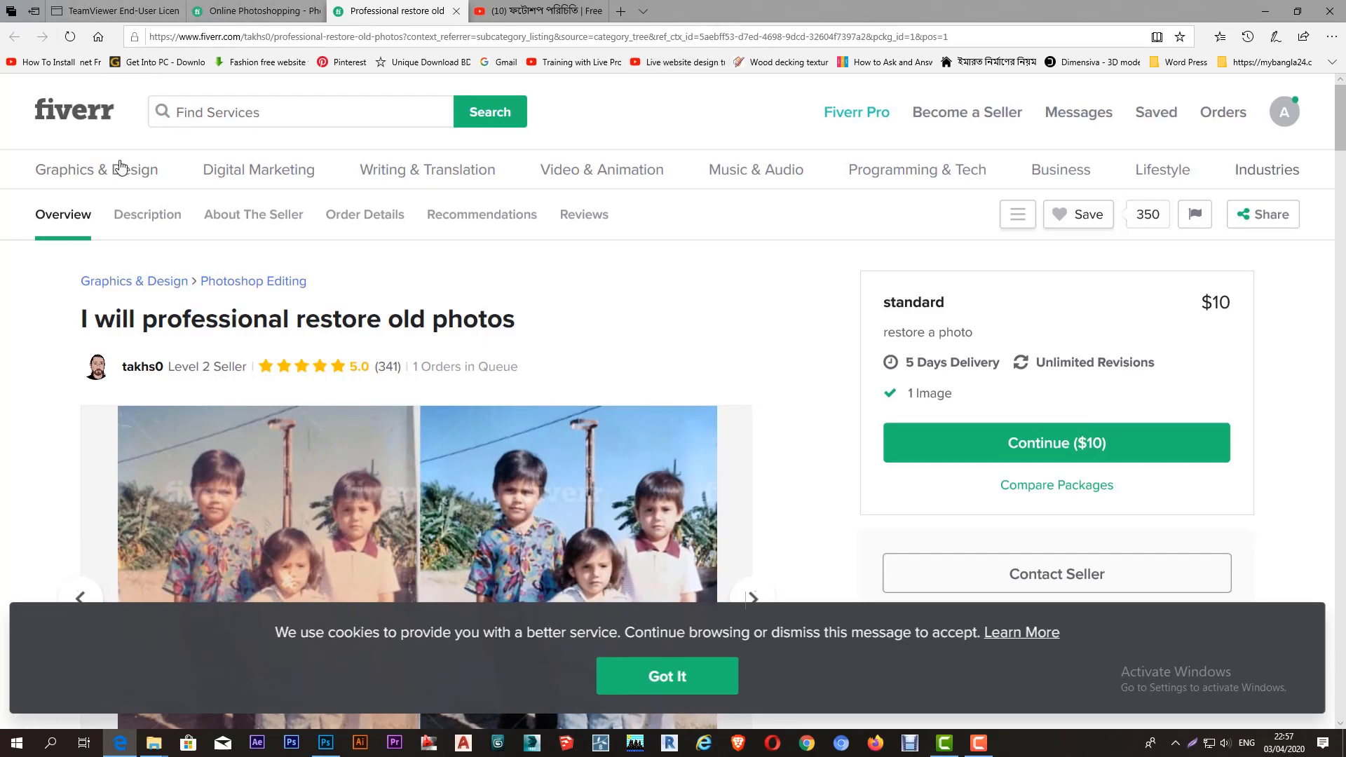
scroll(126, 140, down, 3)
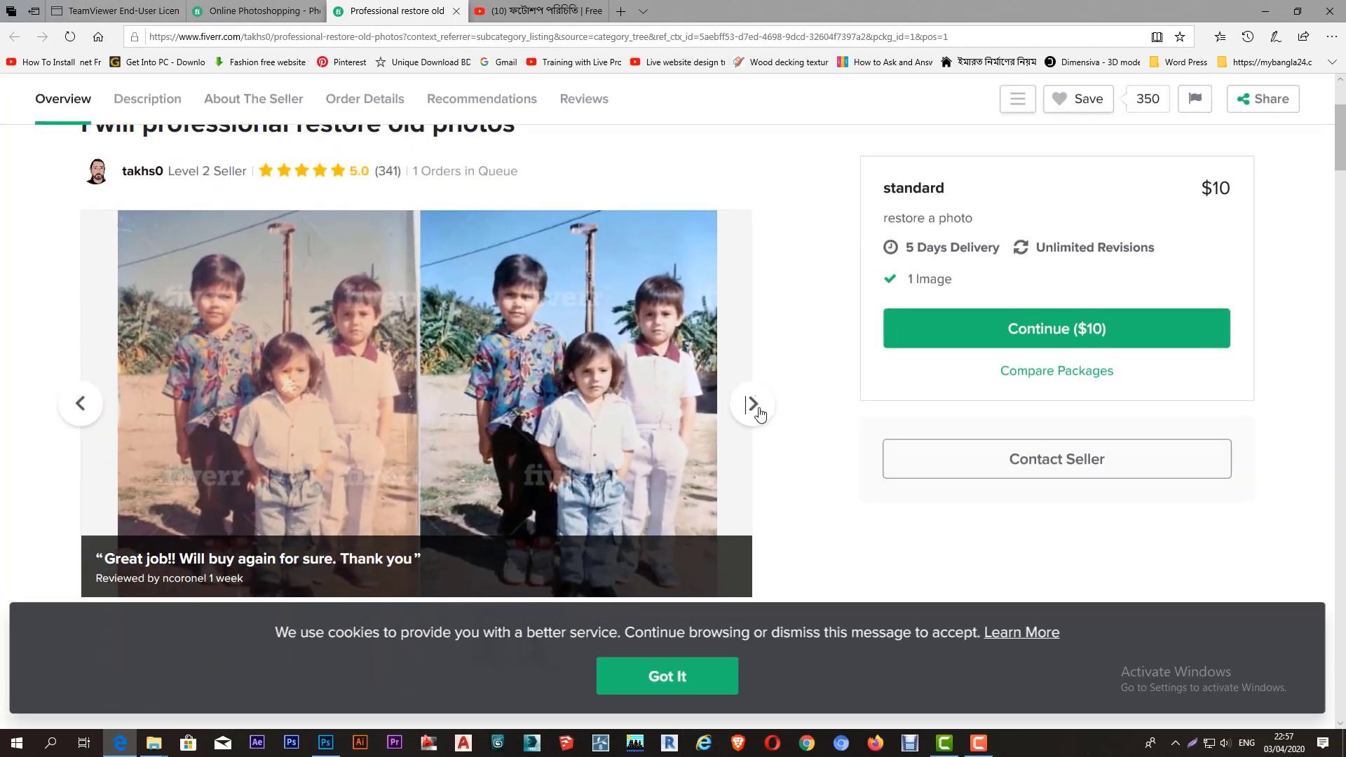
click(753, 412)
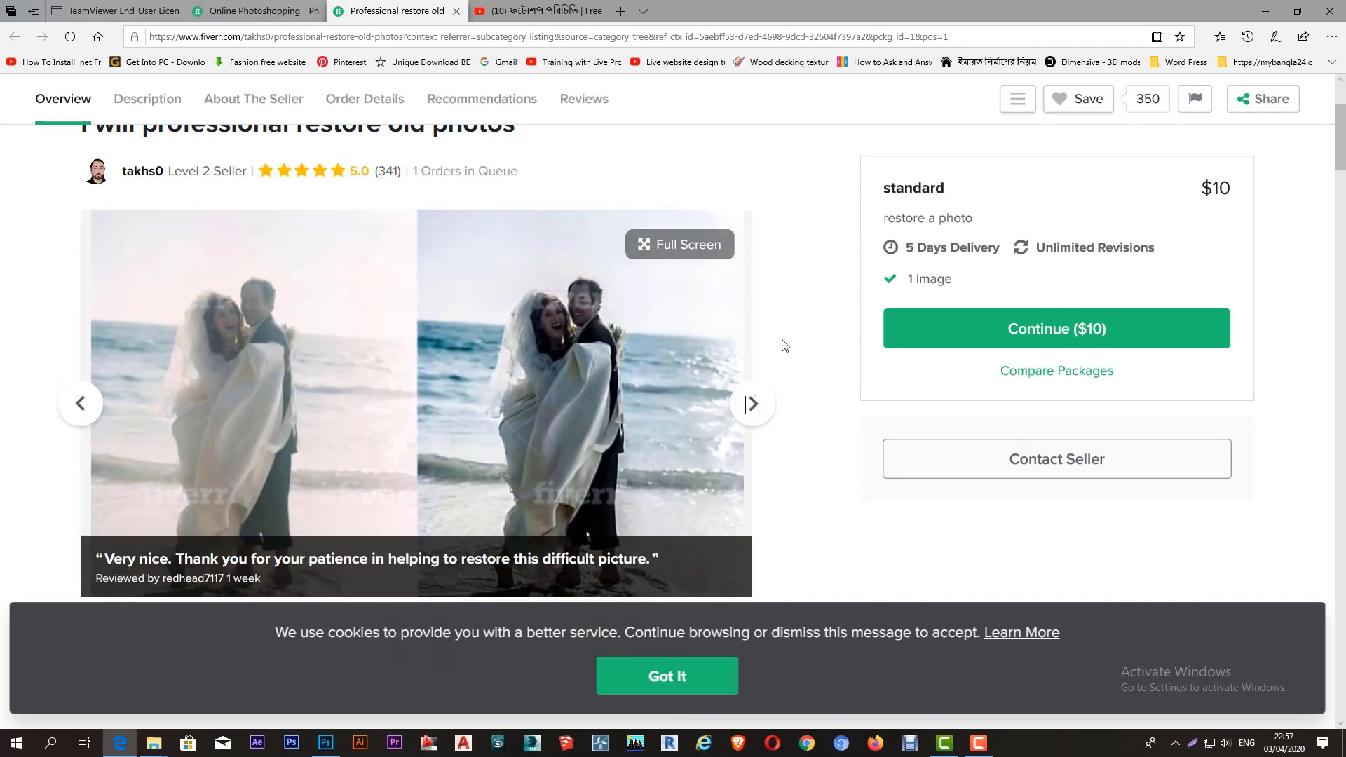
click(753, 403)
Browse the Online Photoshopping listings down to page 10, then minimize the browser
click(244, 11)
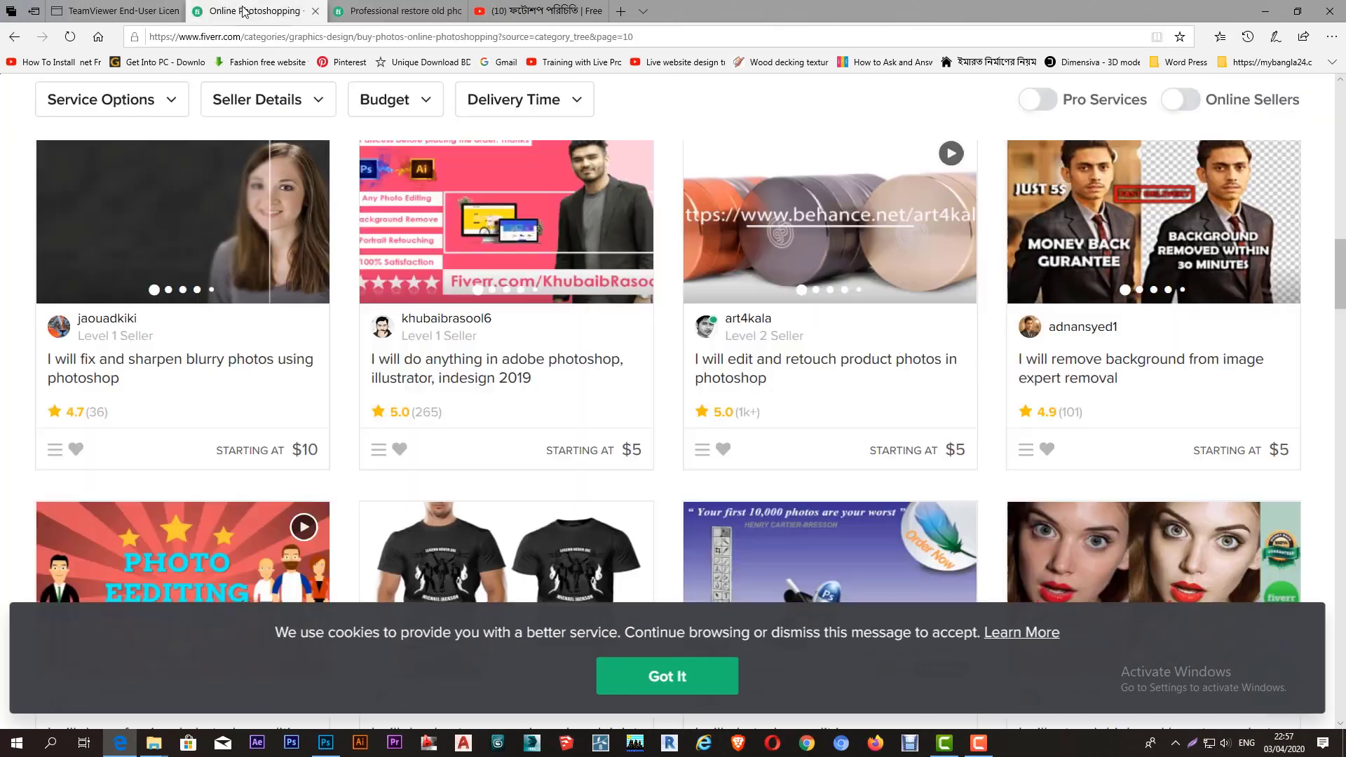
scroll(463, 281, down, 5)
scroll(824, 298, up, 1)
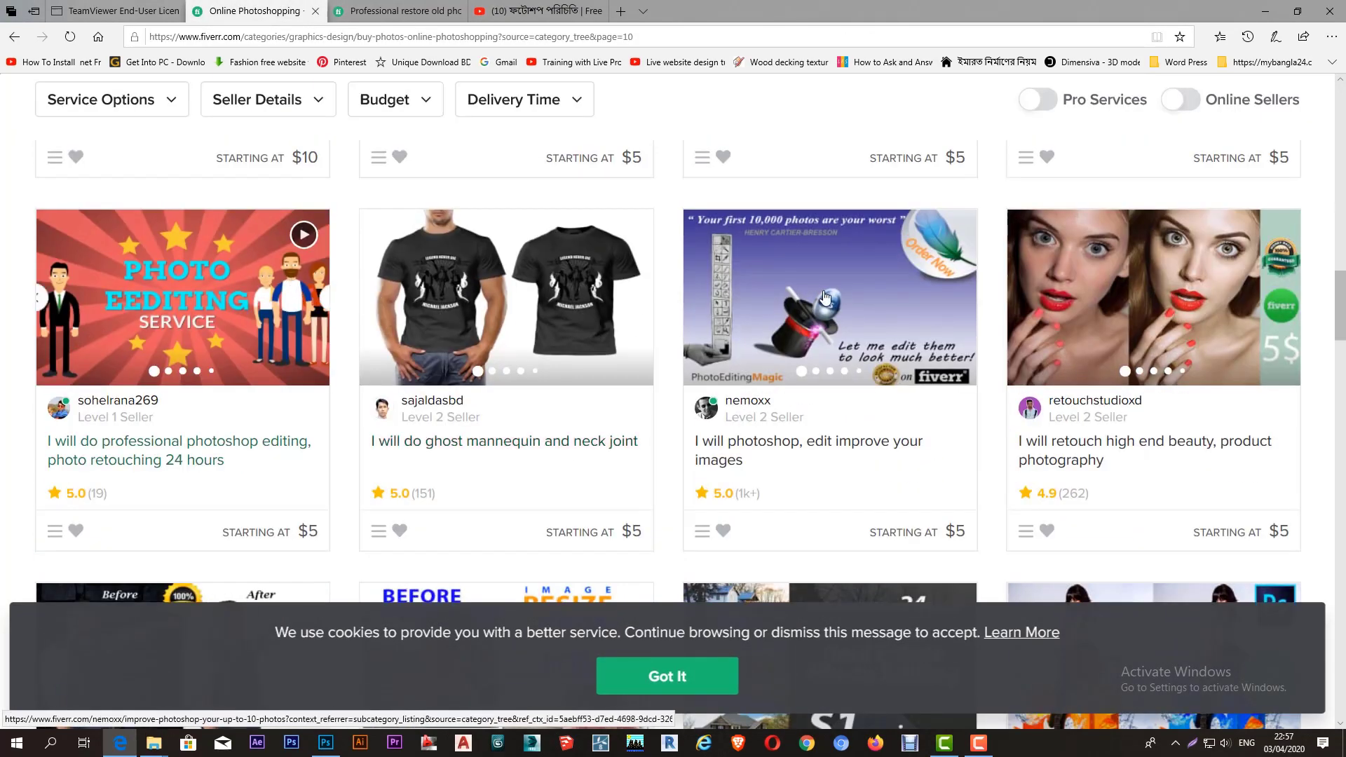
scroll(1122, 449, down, 5)
scroll(902, 293, down, 2)
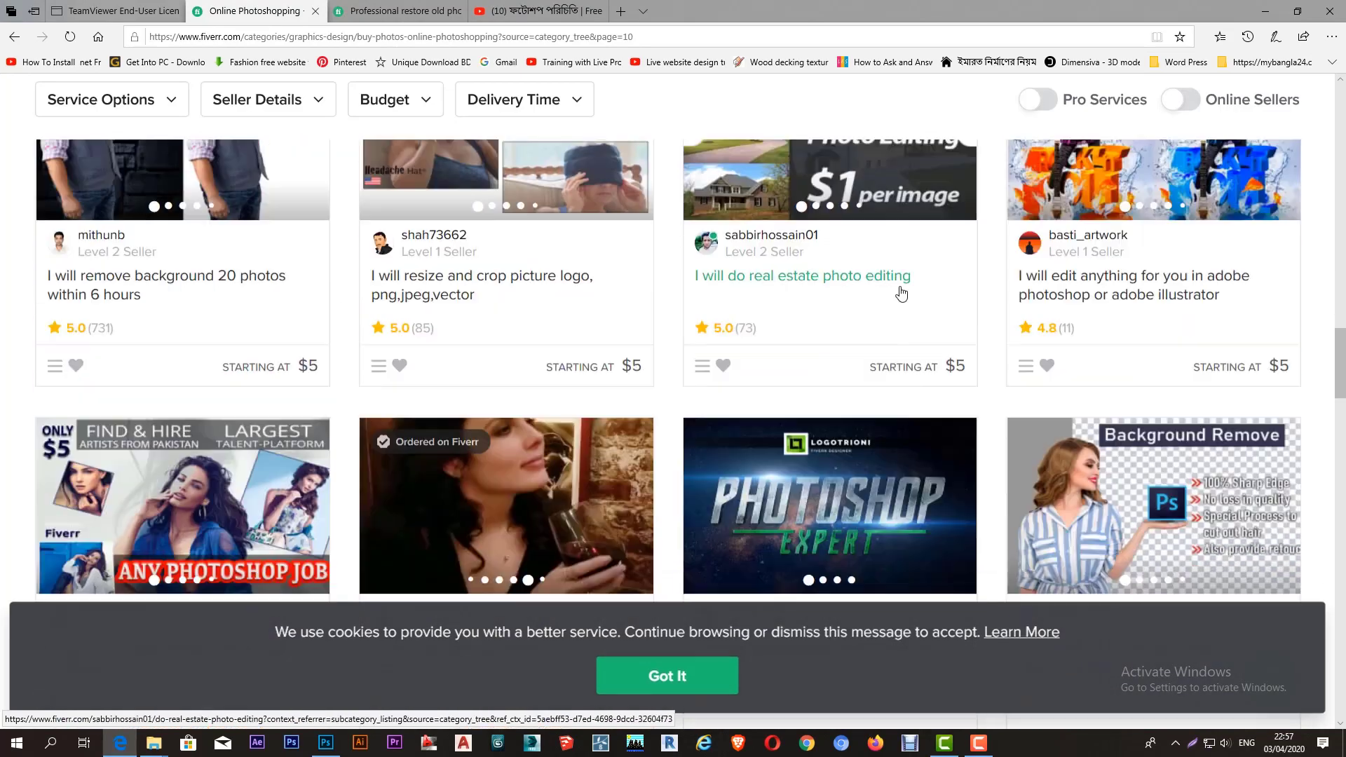
scroll(901, 293, down, 2)
scroll(912, 291, down, 3)
scroll(919, 289, down, 3)
scroll(930, 288, down, 4)
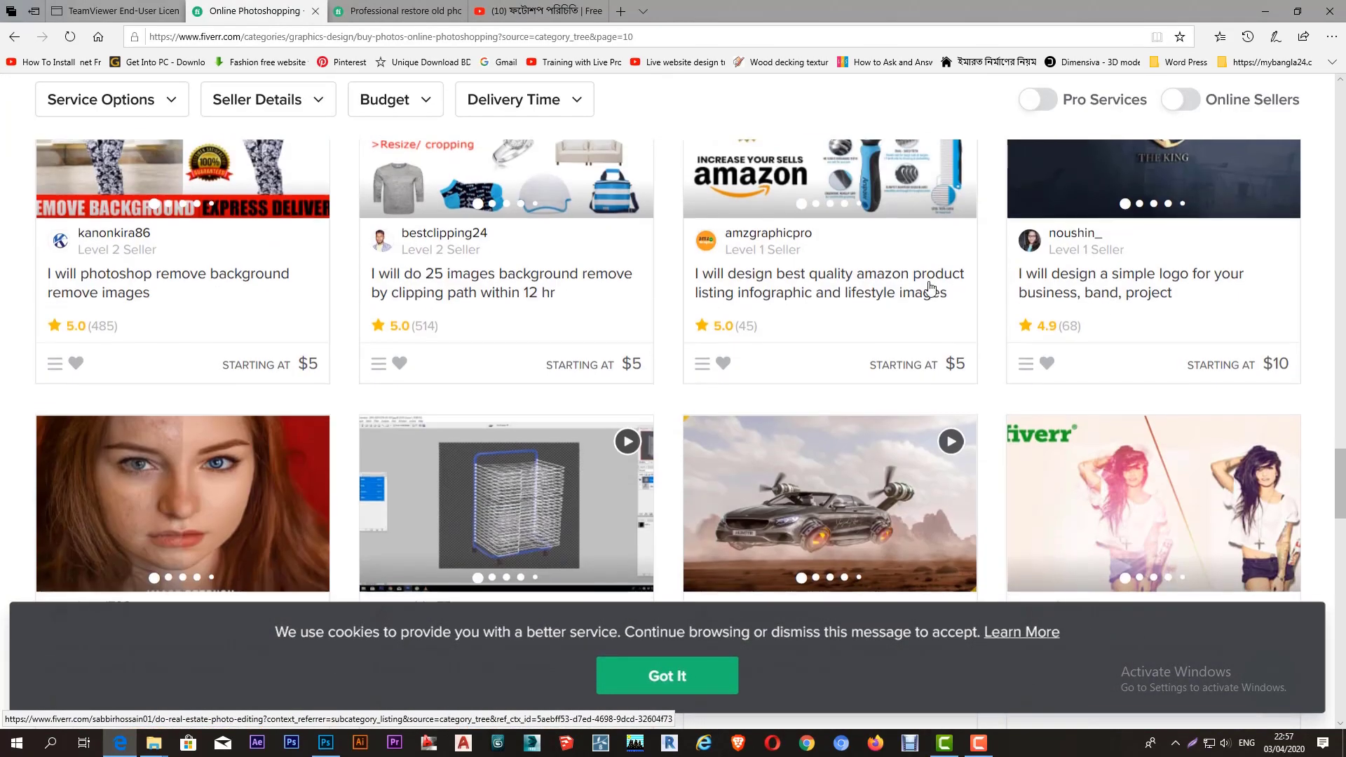
scroll(930, 287, down, 4)
scroll(876, 289, down, 4)
scroll(771, 291, down, 2)
scroll(631, 284, down, 2)
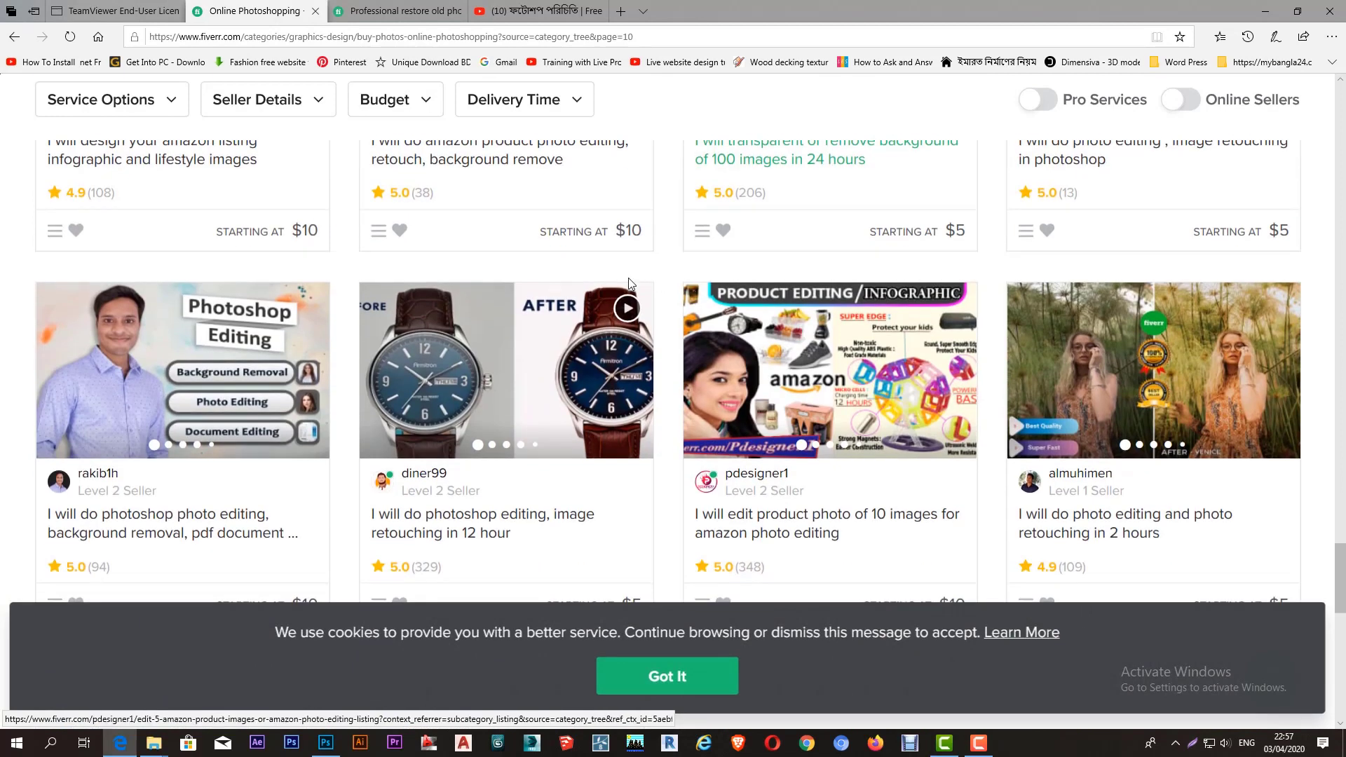
scroll(629, 283, down, 2)
scroll(625, 285, down, 1)
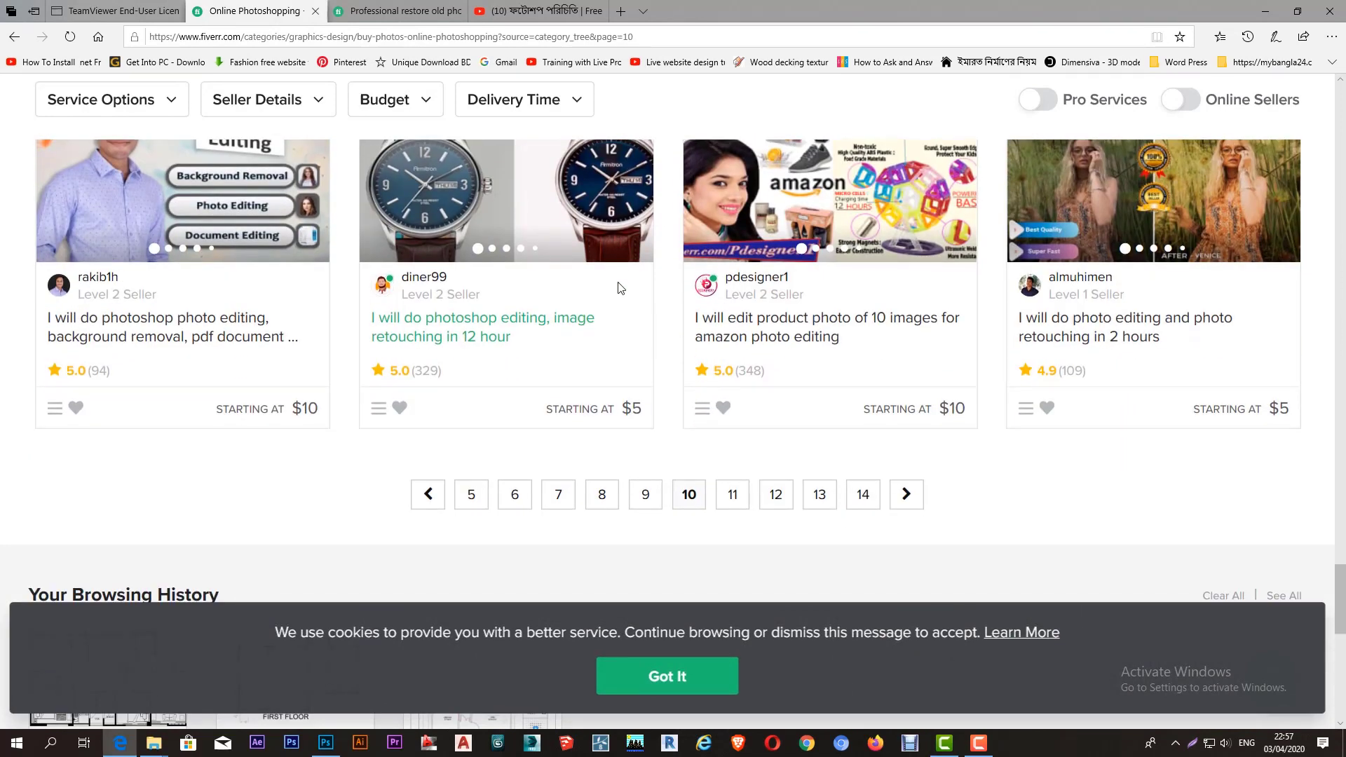
click(1269, 13)
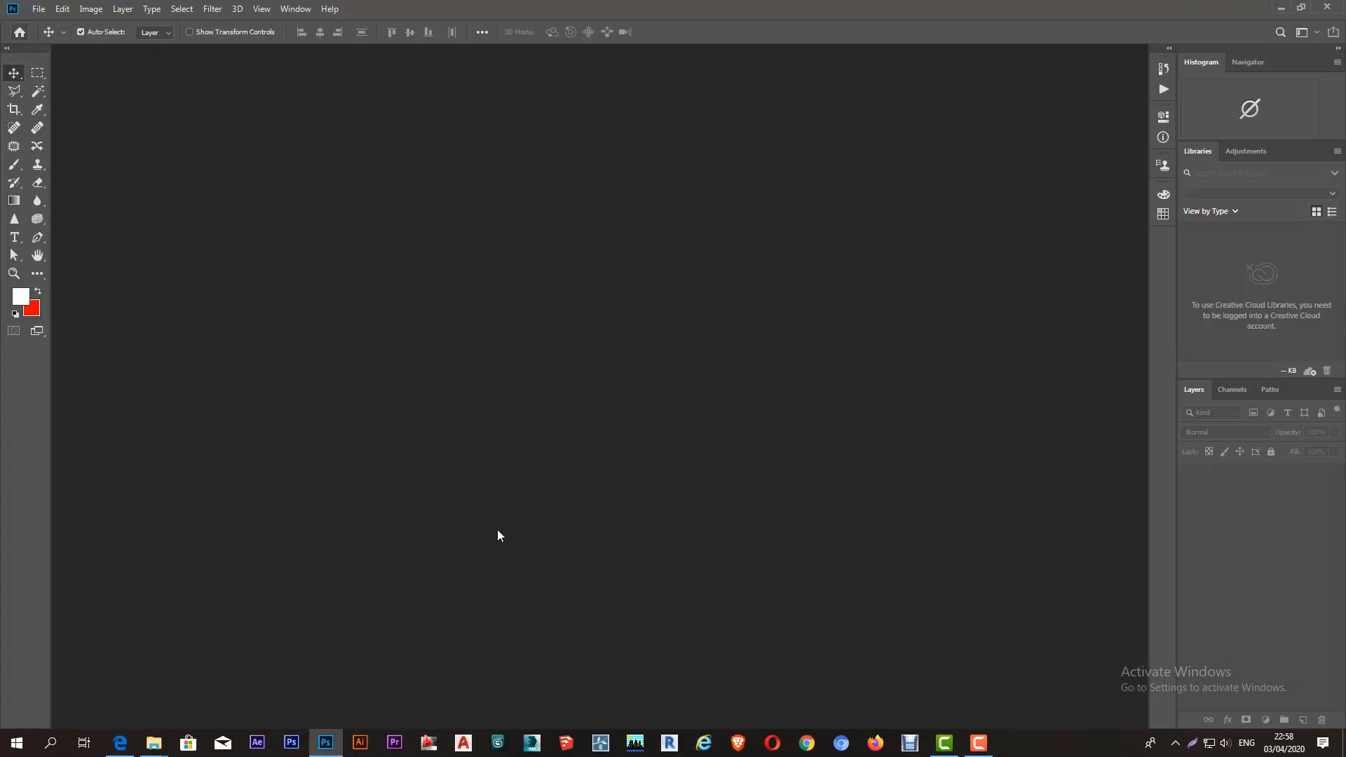
View the recent-files Home screen, return to the workspace, and collapse the toolbar to one column
click(21, 34)
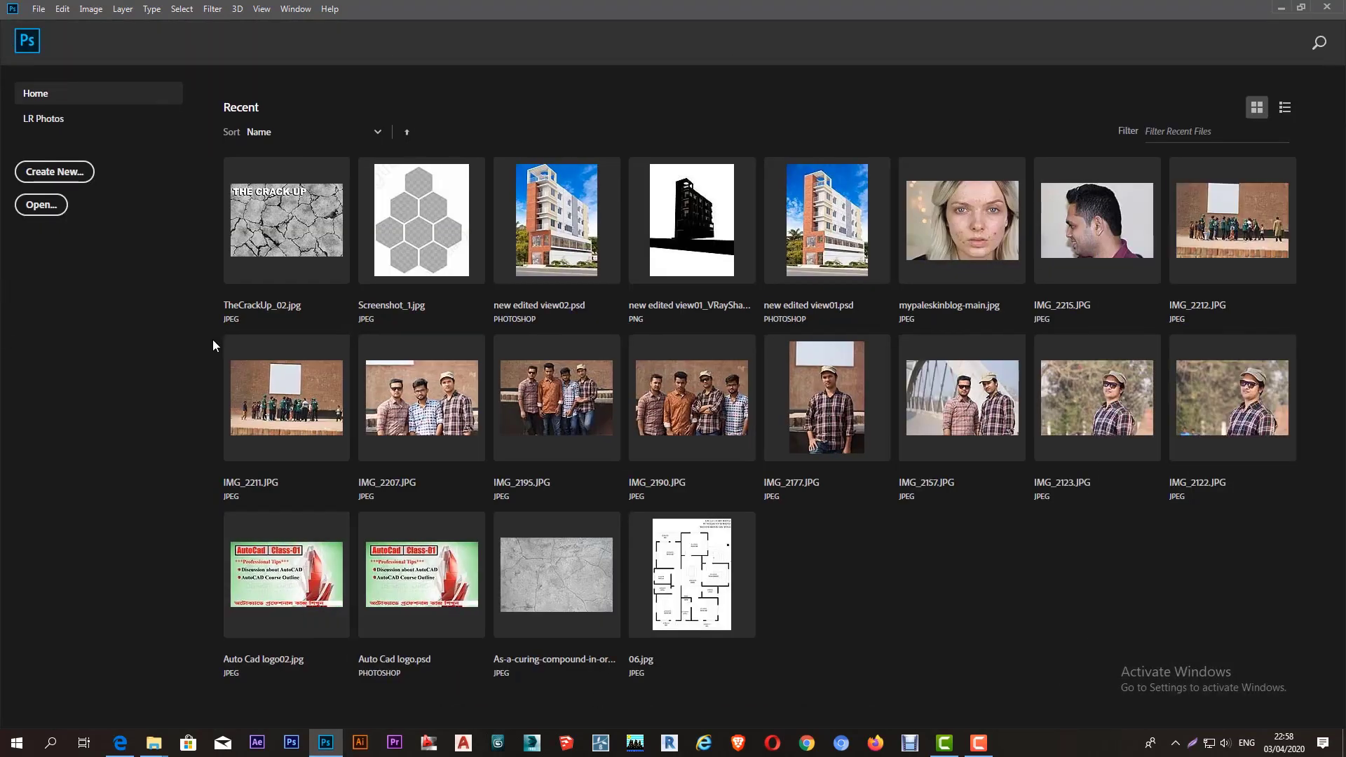
click(27, 41)
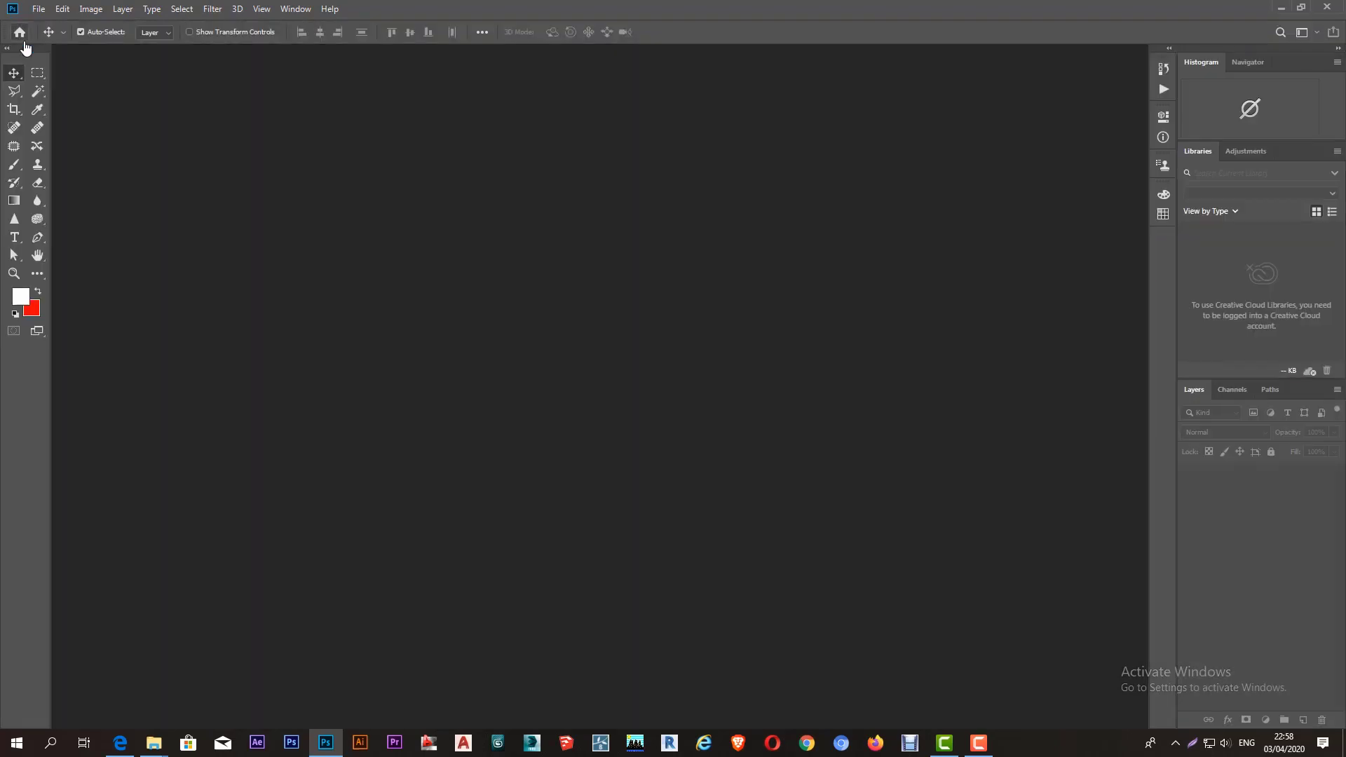
drag(372, 10, 359, 18)
drag(7, 45, 639, 21)
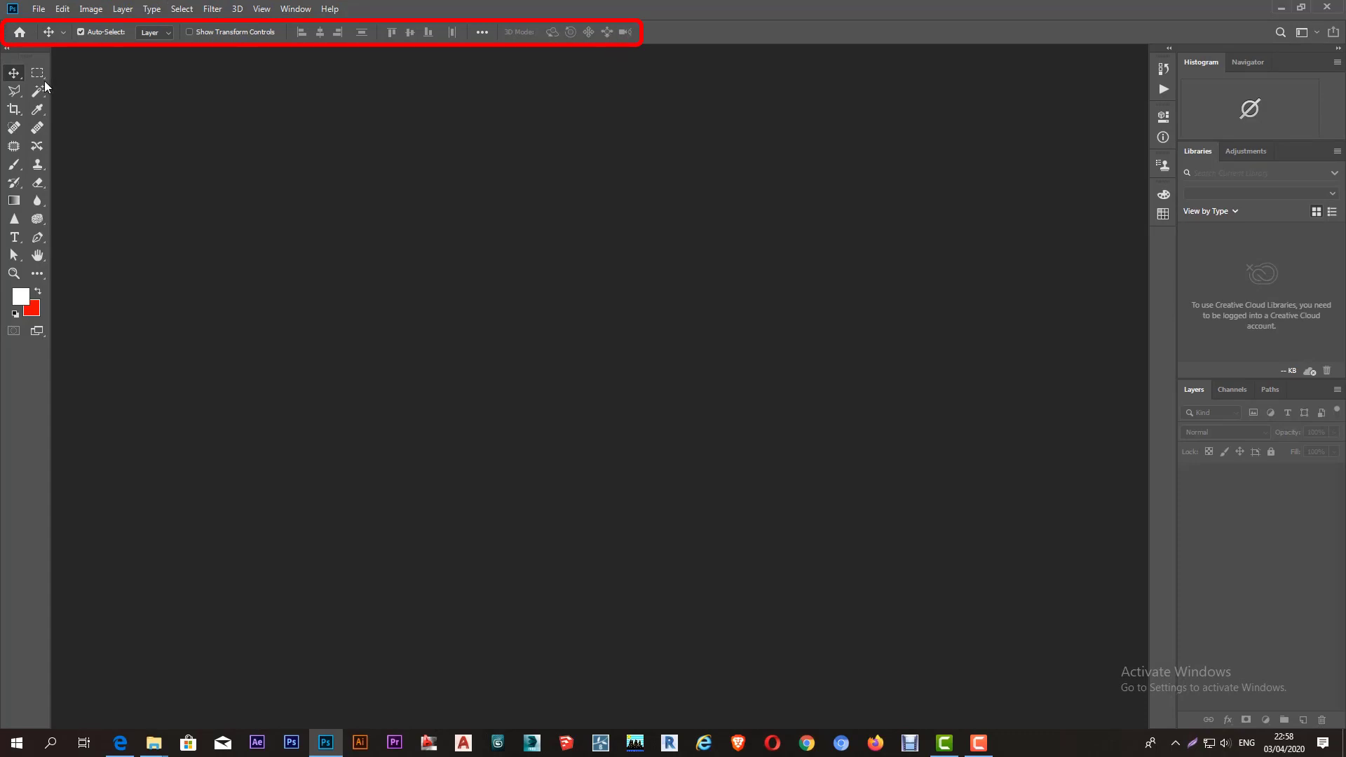
drag(54, 46, 3, 342)
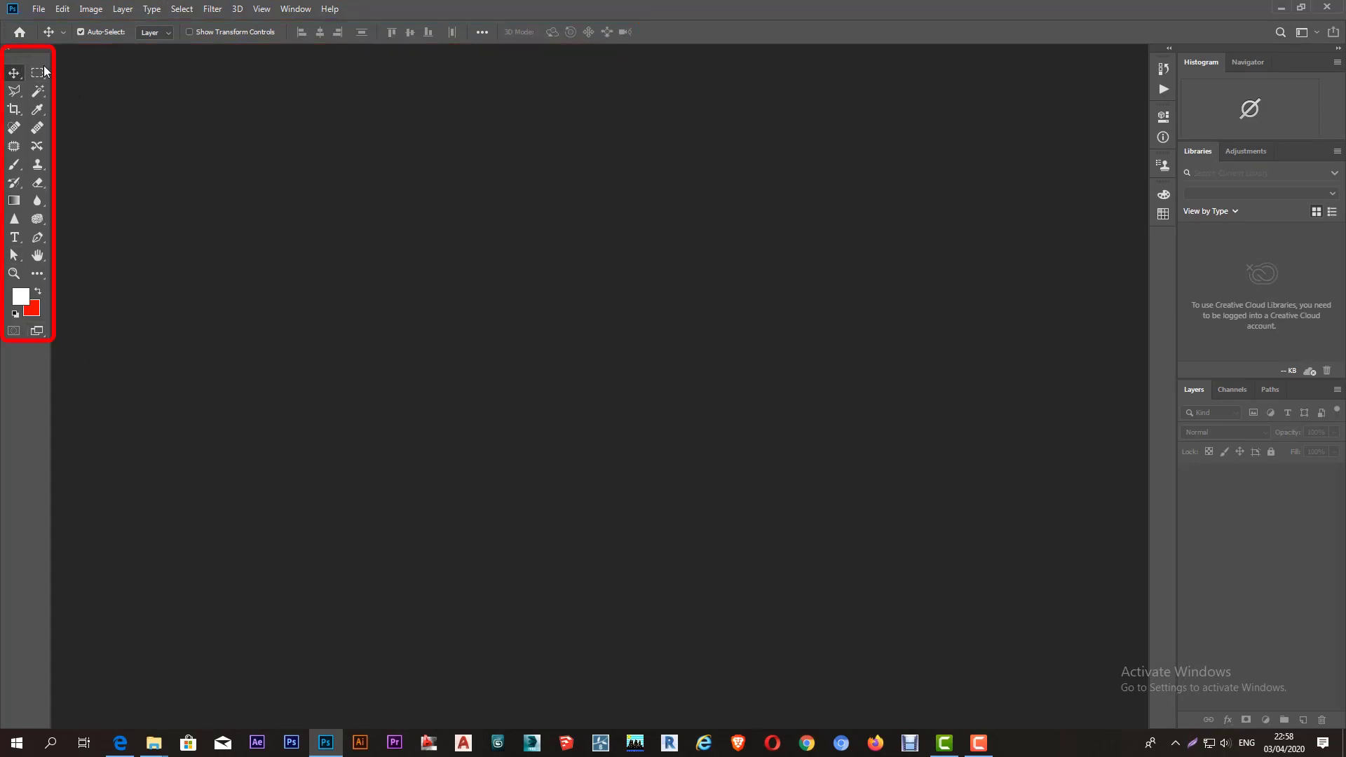
click(9, 49)
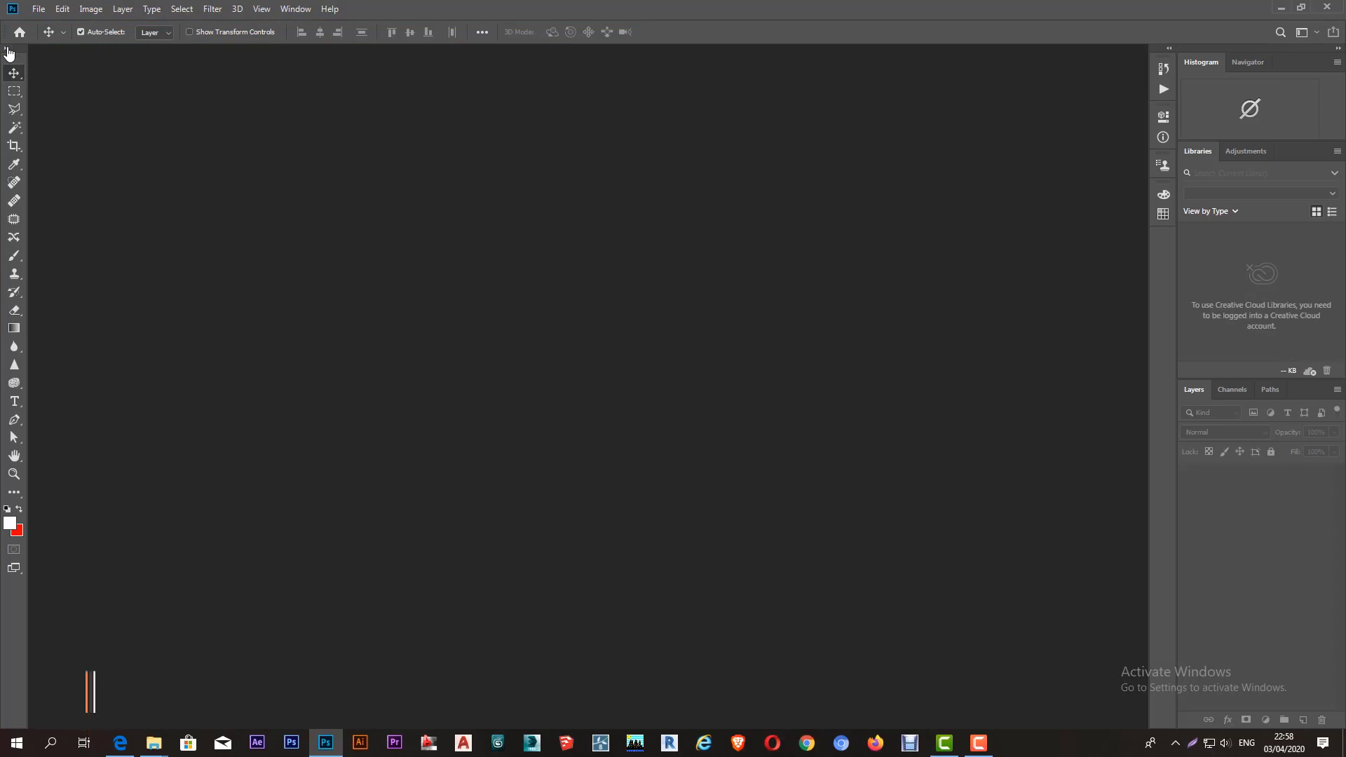
Expand the toolbar to two columns, then view the Swatches and Color panels and close them
click(8, 48)
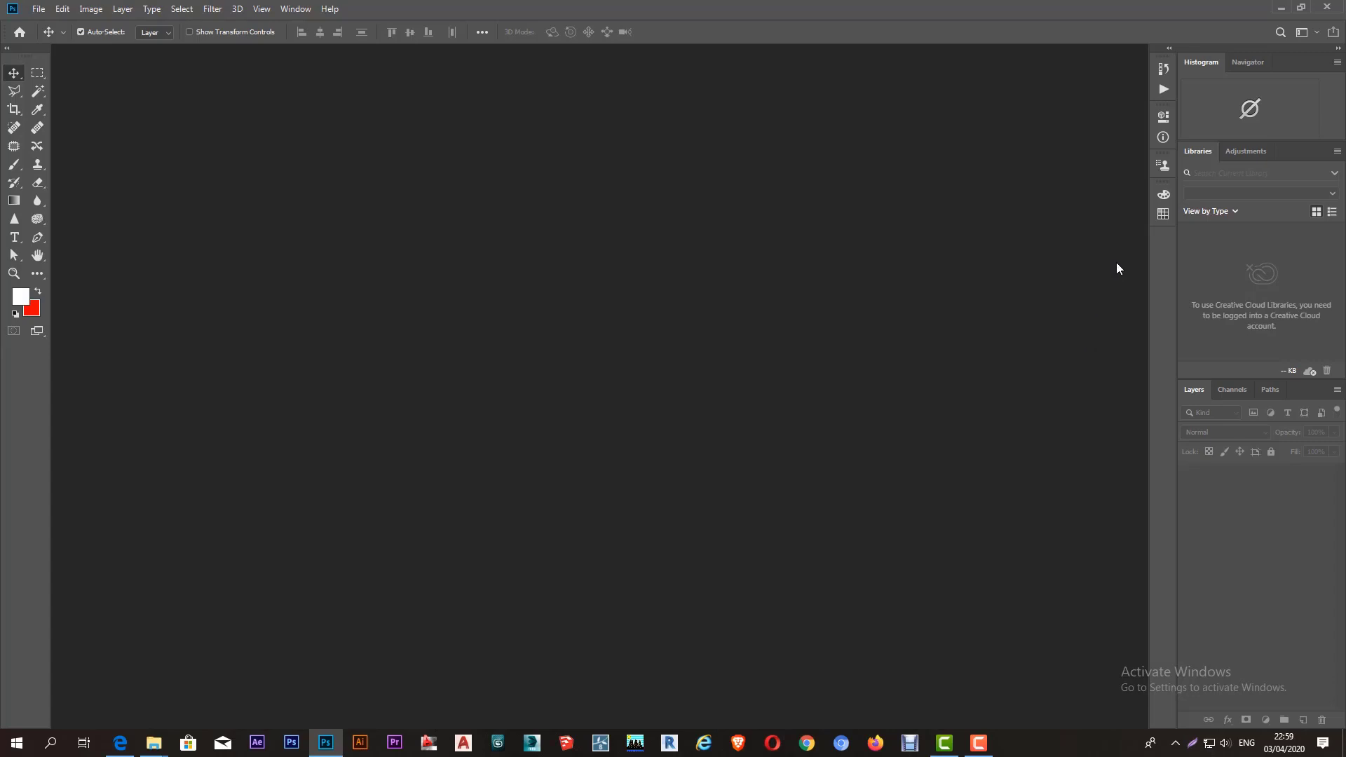
click(1164, 215)
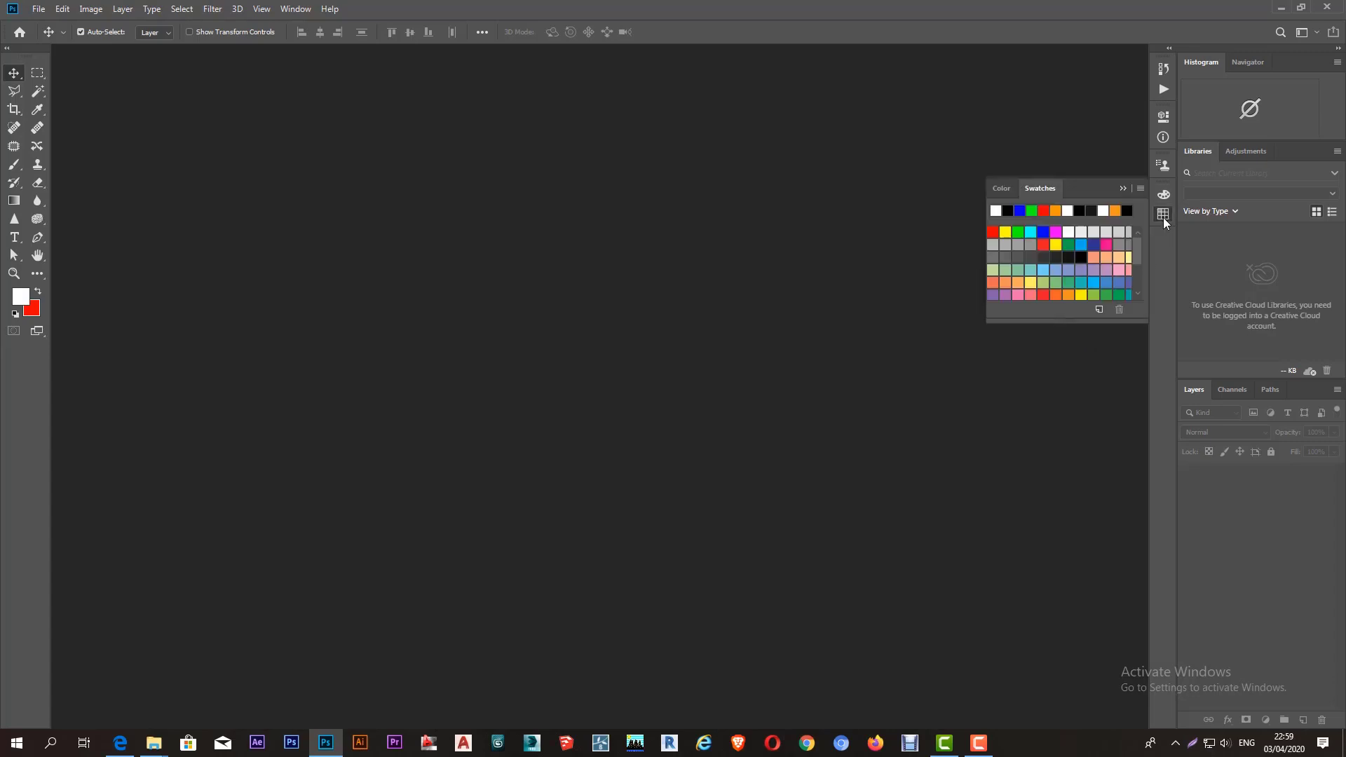
click(1002, 191)
click(1049, 190)
click(1123, 189)
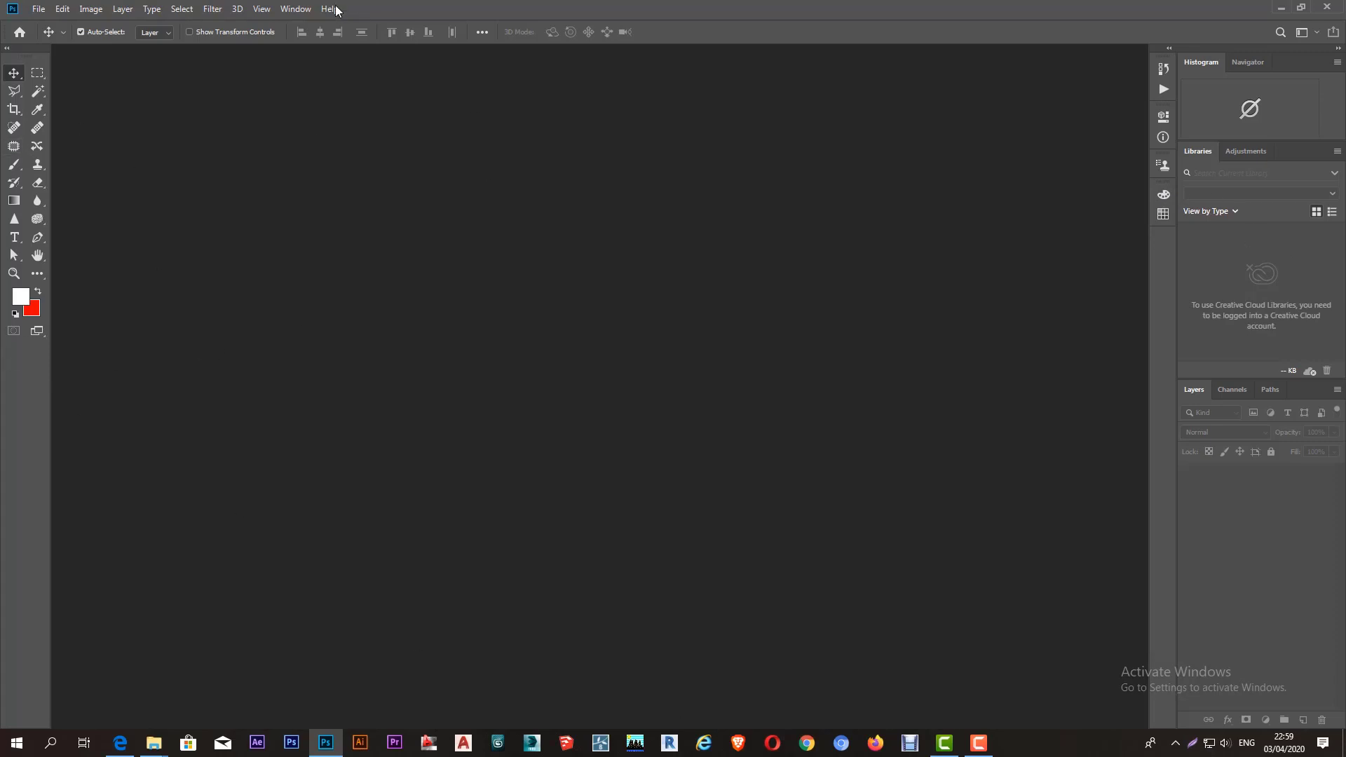
Hide the Tools panel and the options bar from the Window menu
click(305, 10)
click(348, 514)
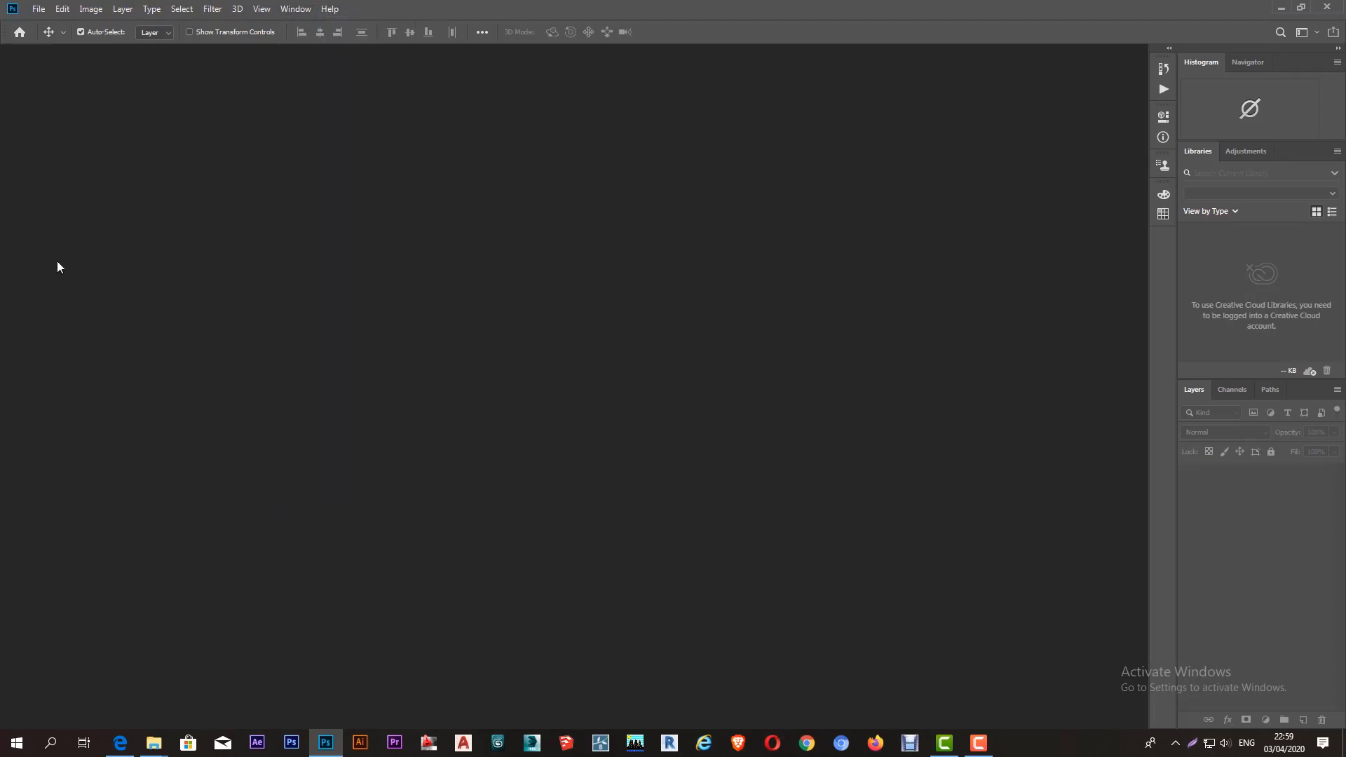
click(295, 9)
click(309, 498)
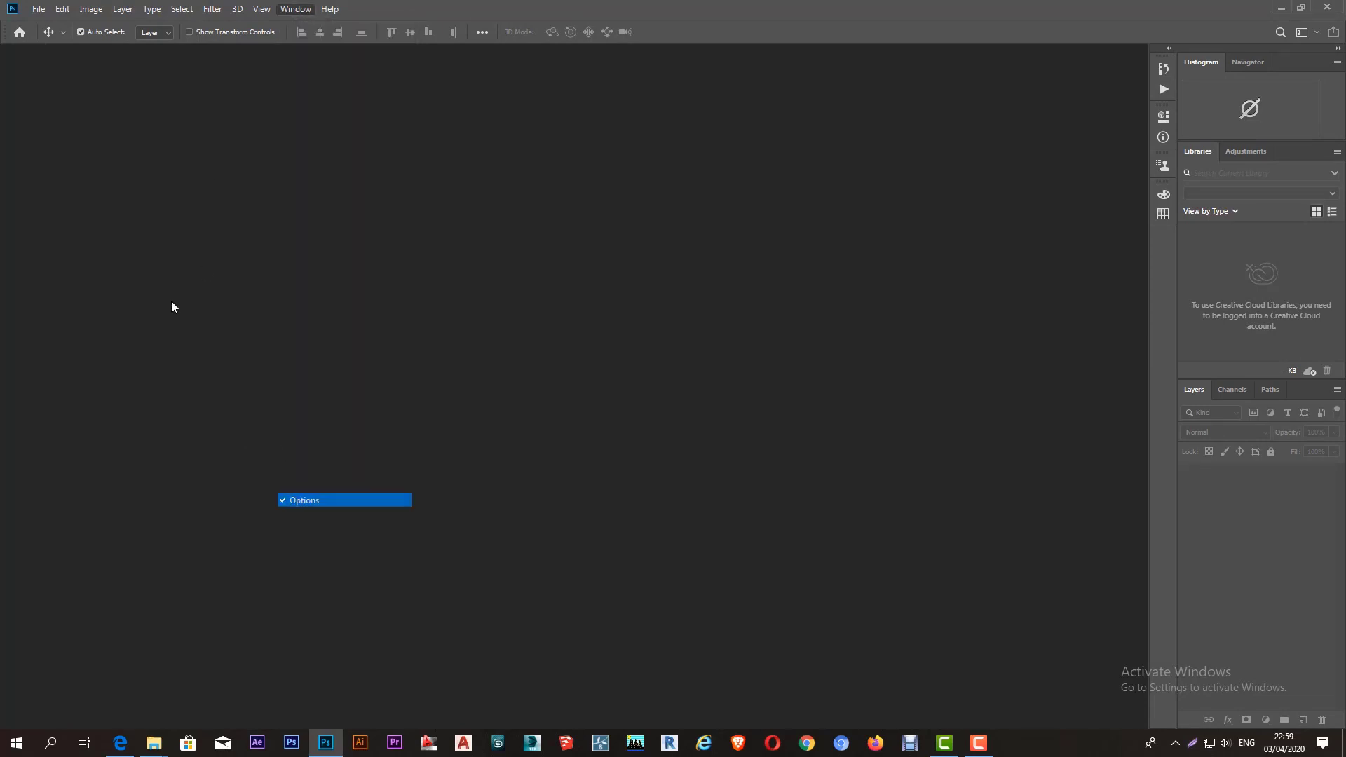
Restore the Tools panel and options bar, leaving the Window menu open
click(293, 12)
click(324, 514)
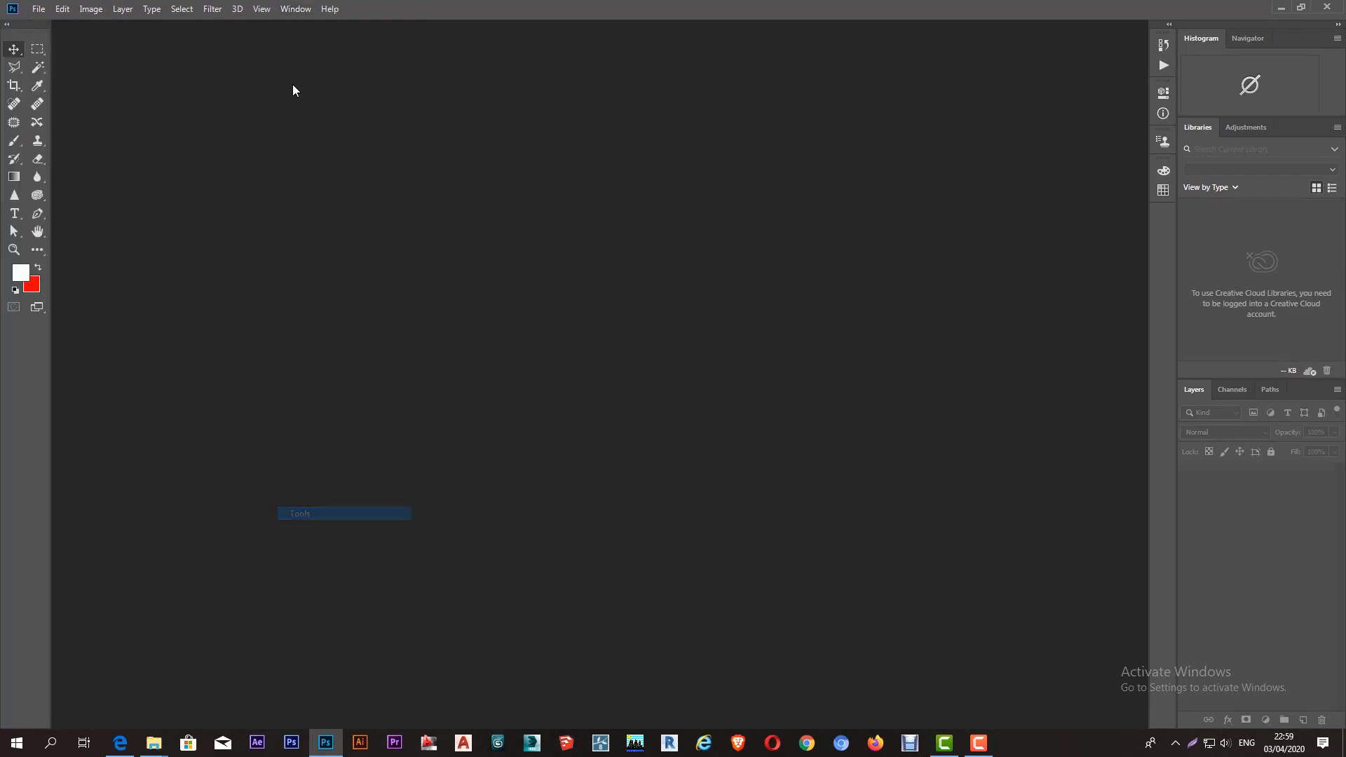
click(295, 9)
click(327, 498)
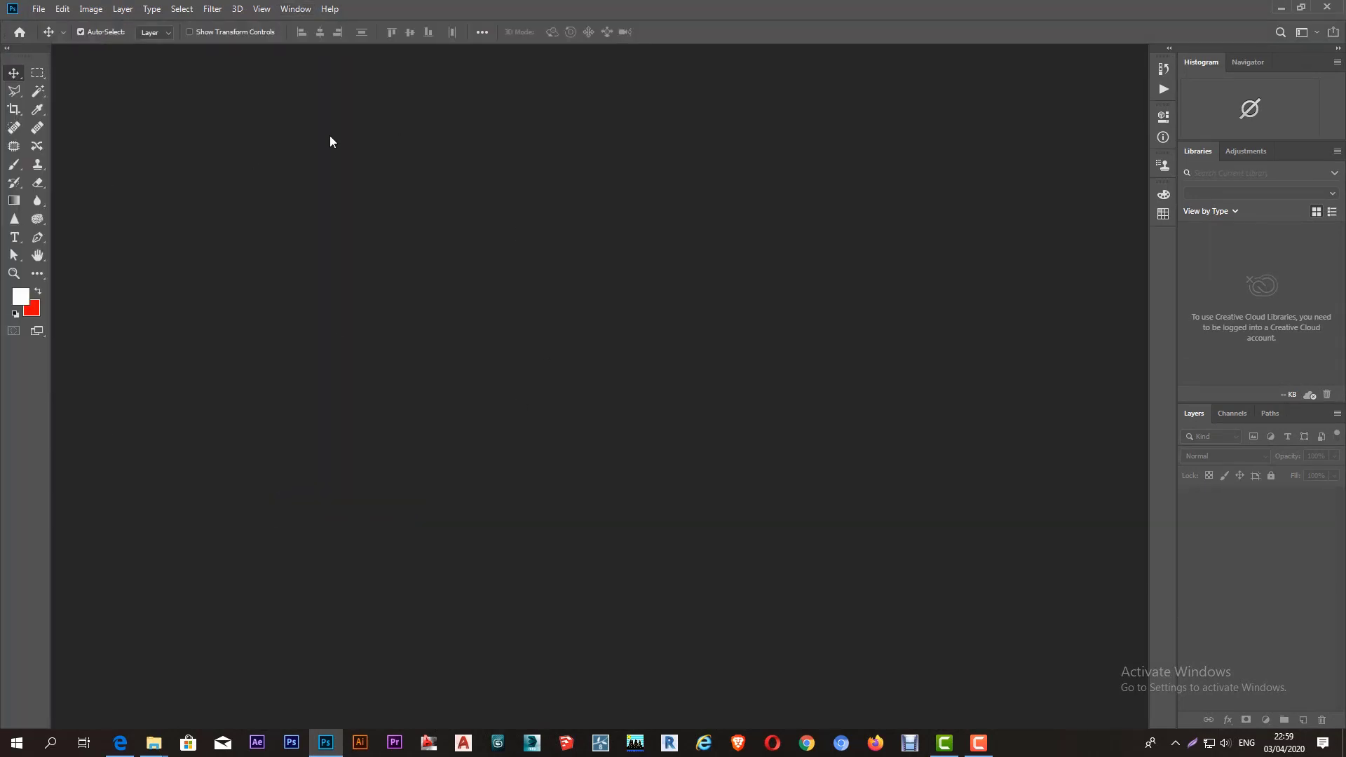
click(287, 9)
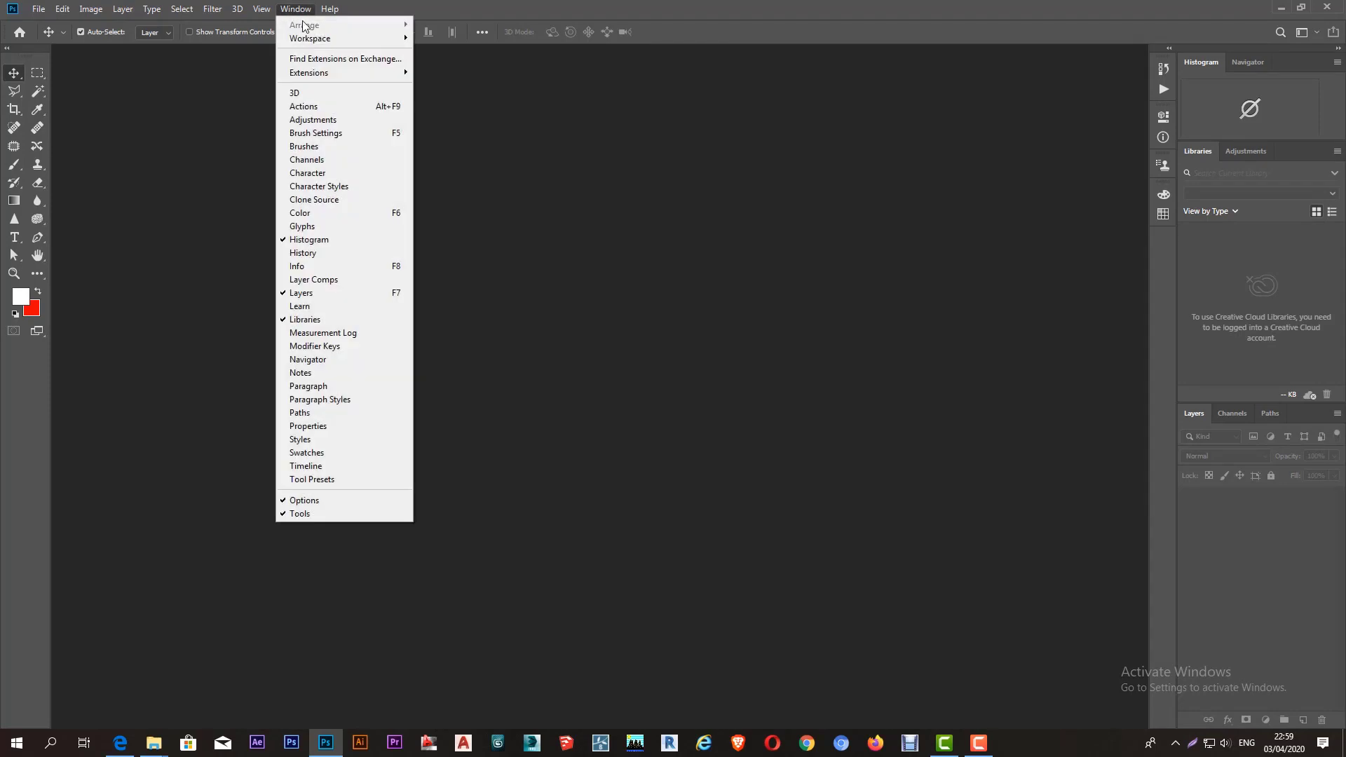
mouse_move(309, 38)
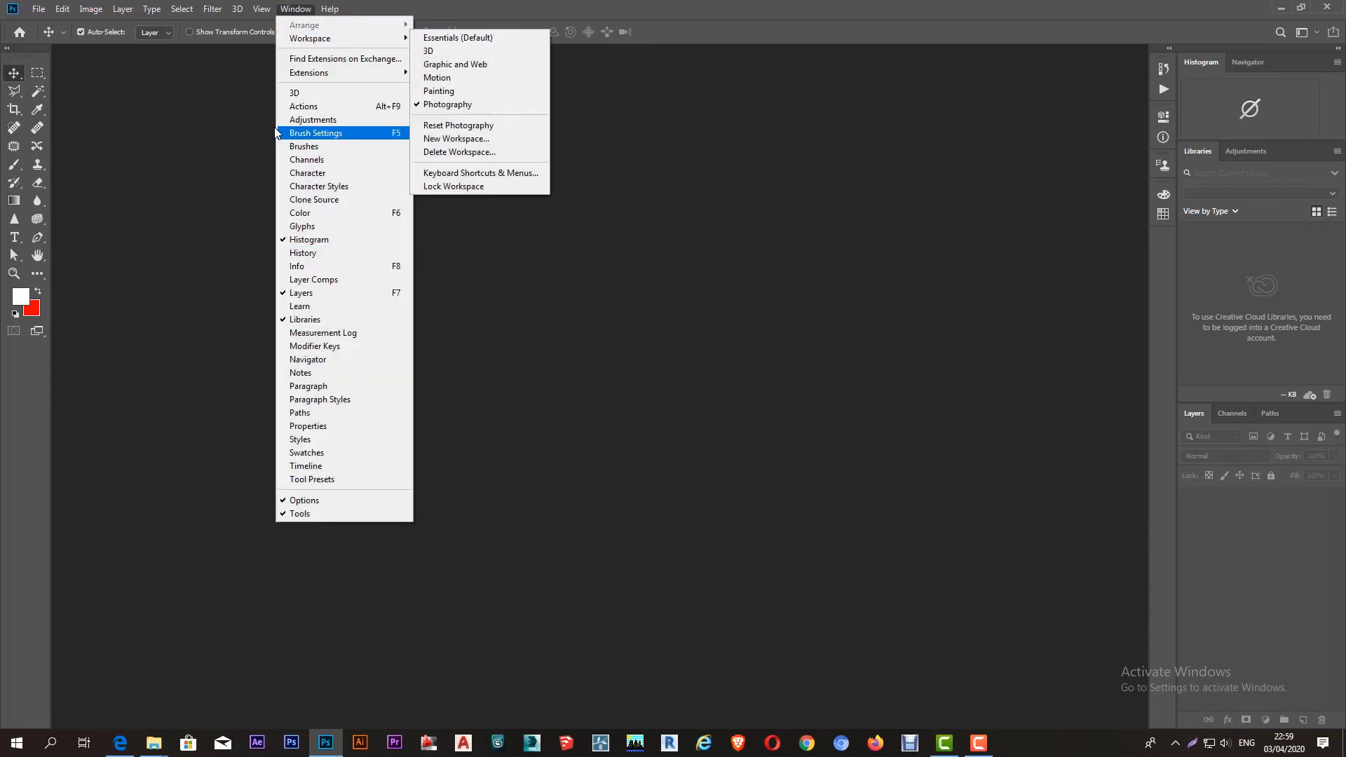
Try the Essentials, 3D and Graphic and Web workspaces in turn
click(502, 40)
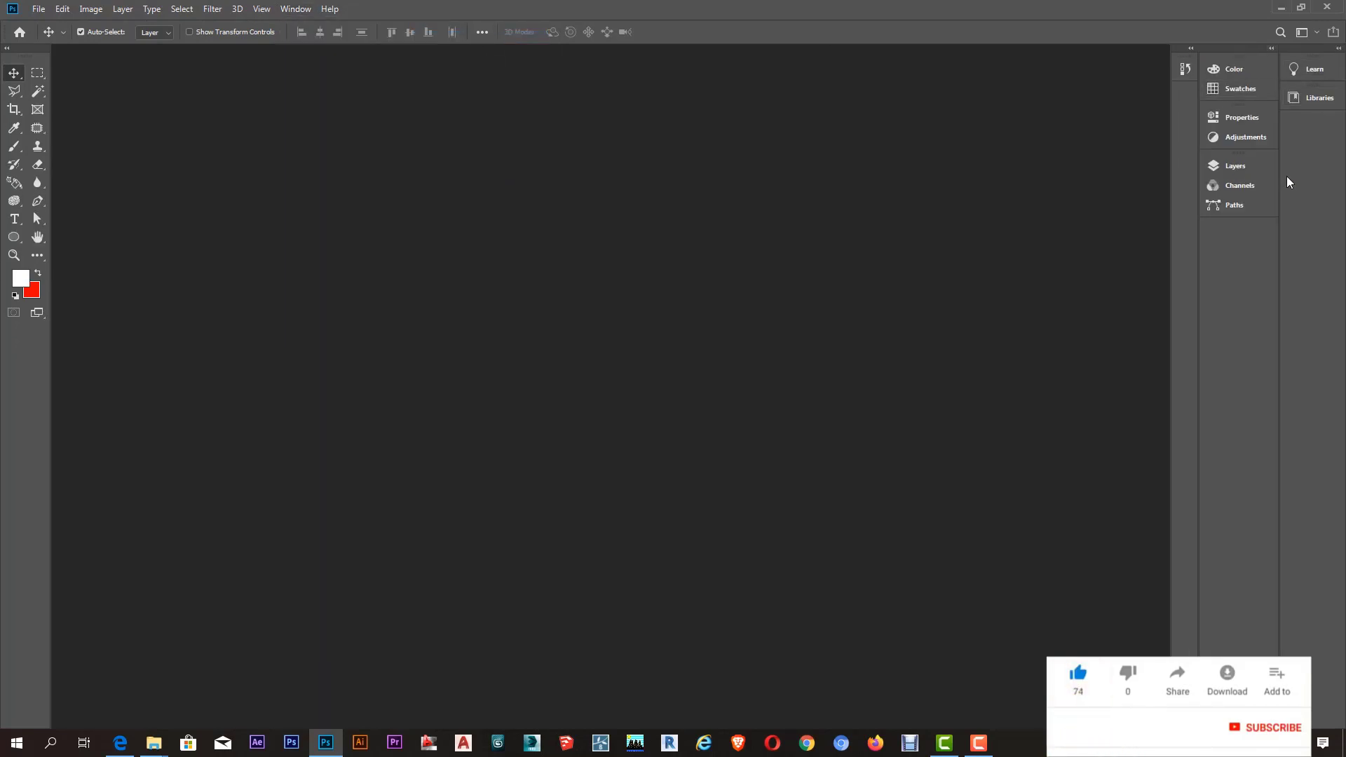
click(1318, 32)
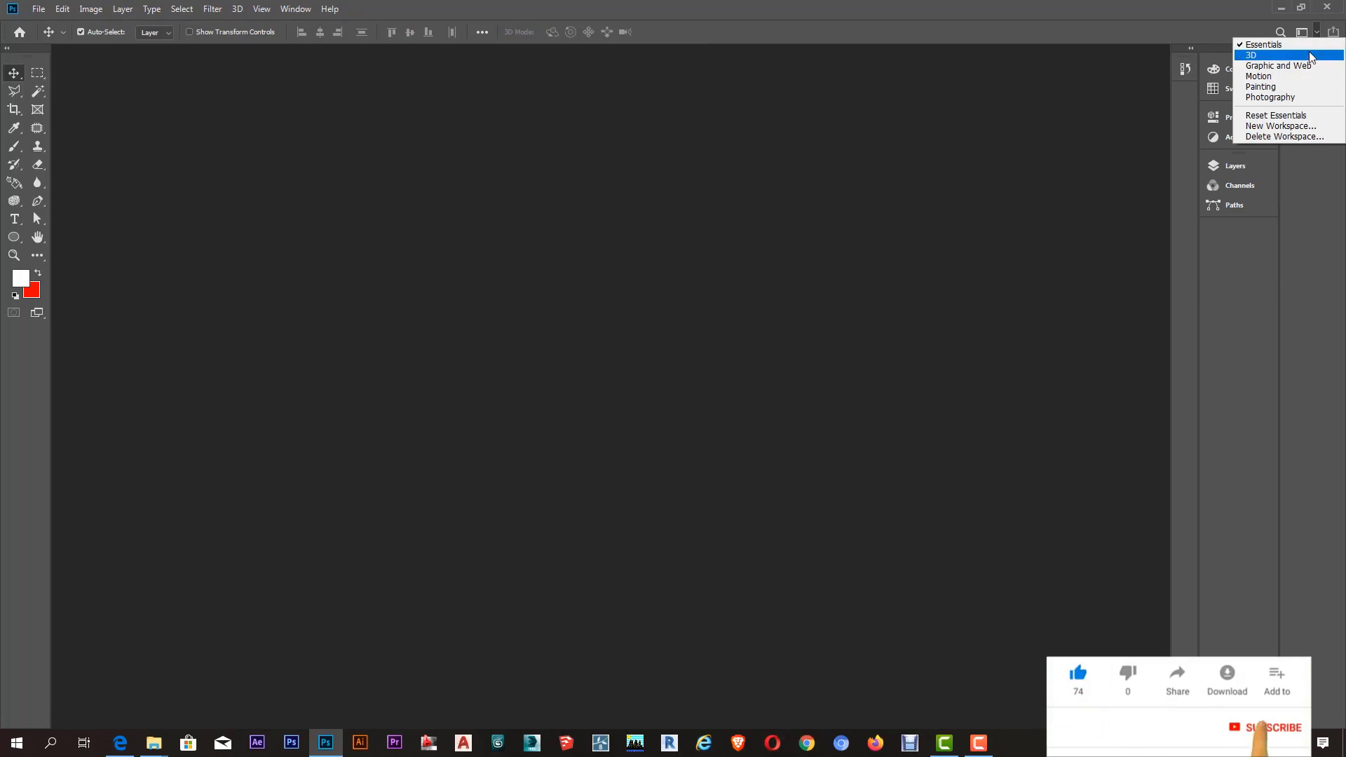
click(1311, 57)
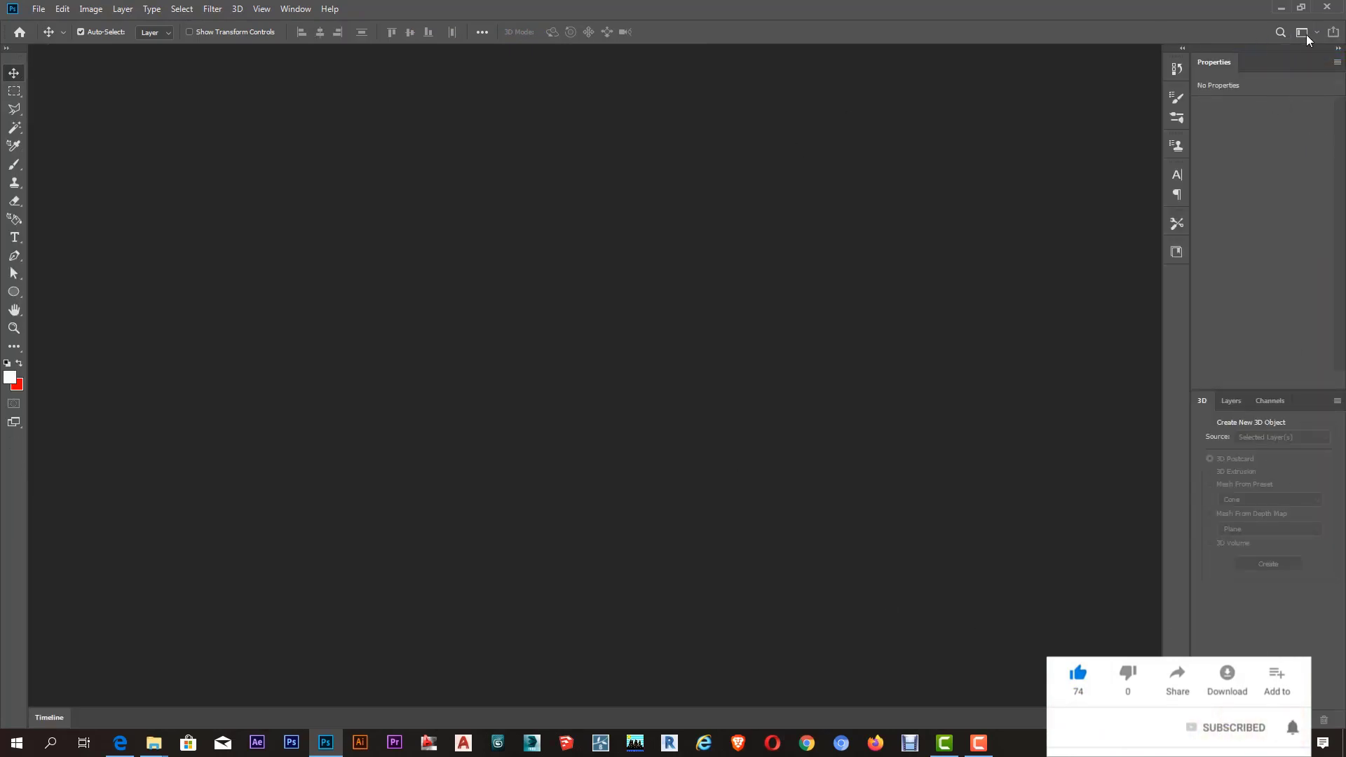
click(1306, 35)
click(1299, 63)
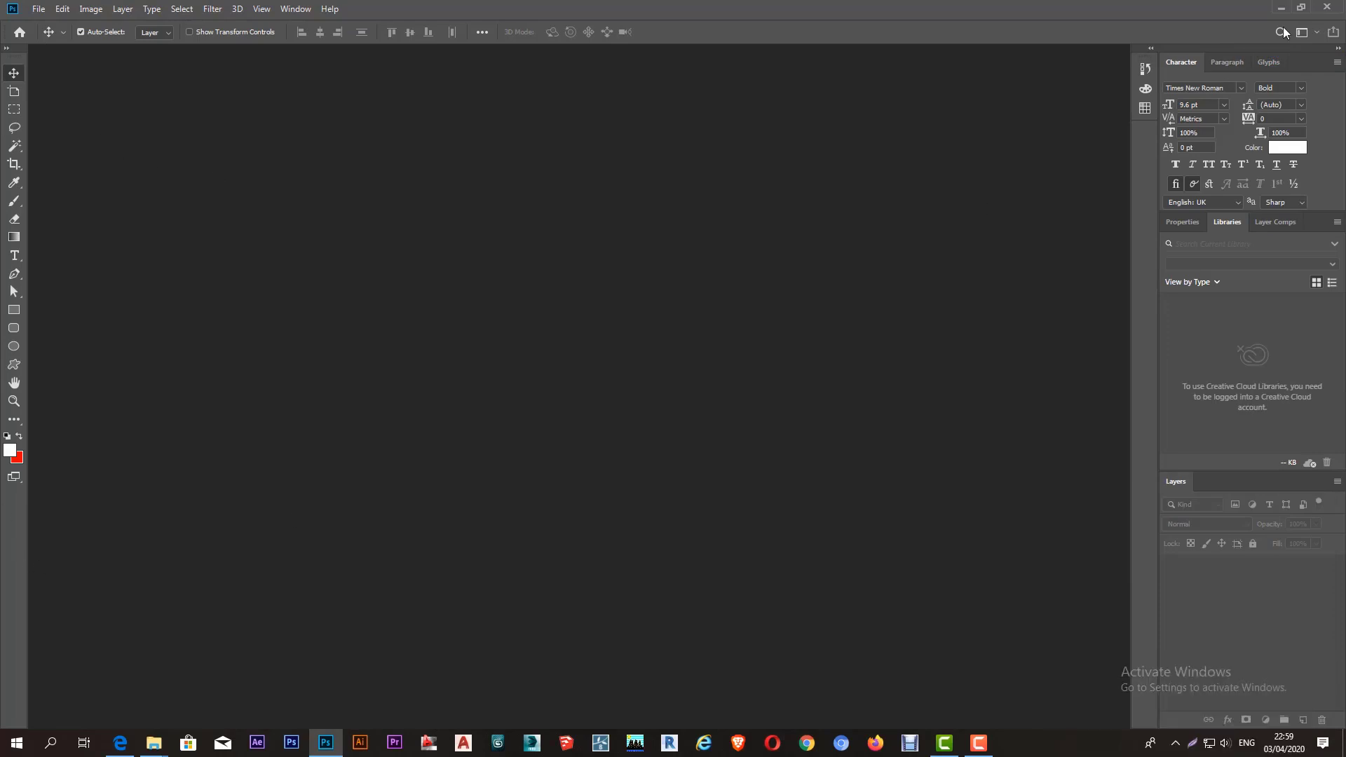
Switch through Painting to the Photography workspace and reset its default layout
click(1318, 33)
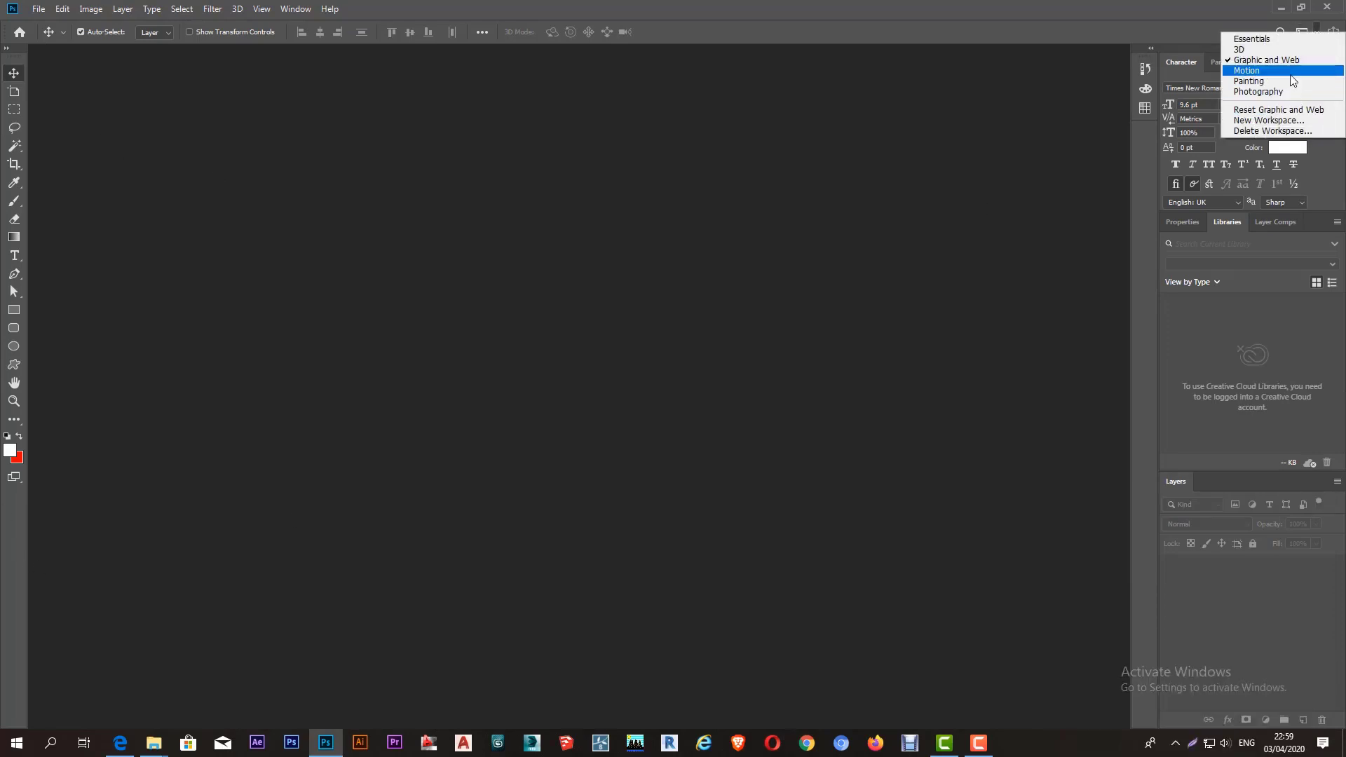
click(1292, 81)
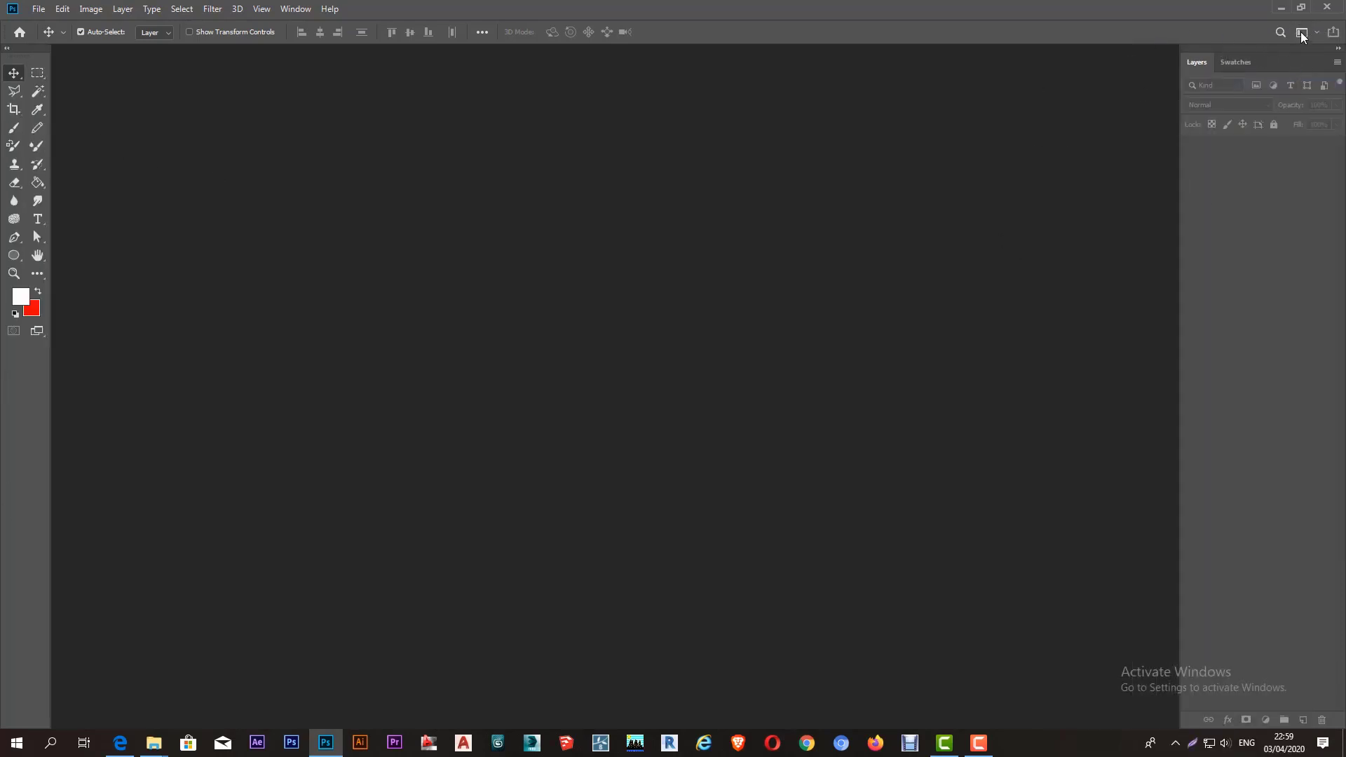
click(1301, 32)
click(1294, 90)
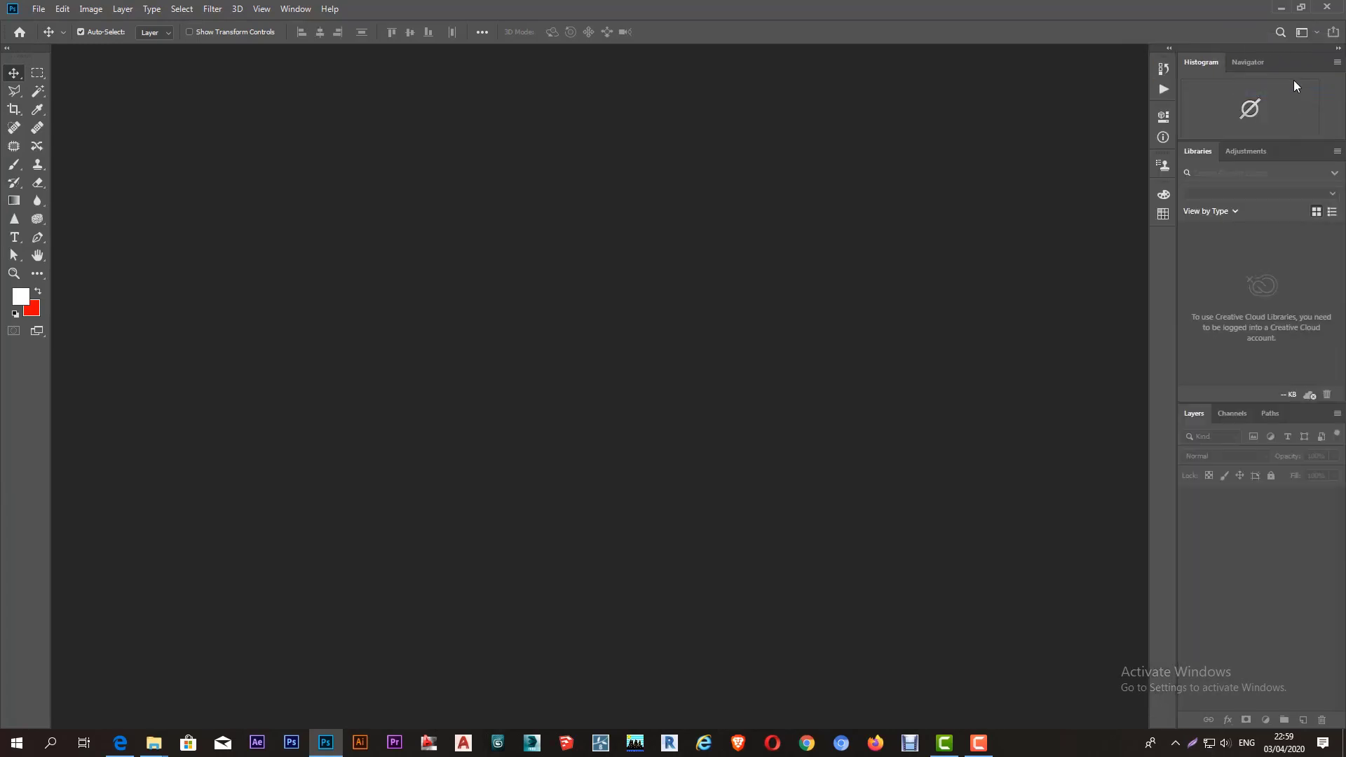
click(1317, 33)
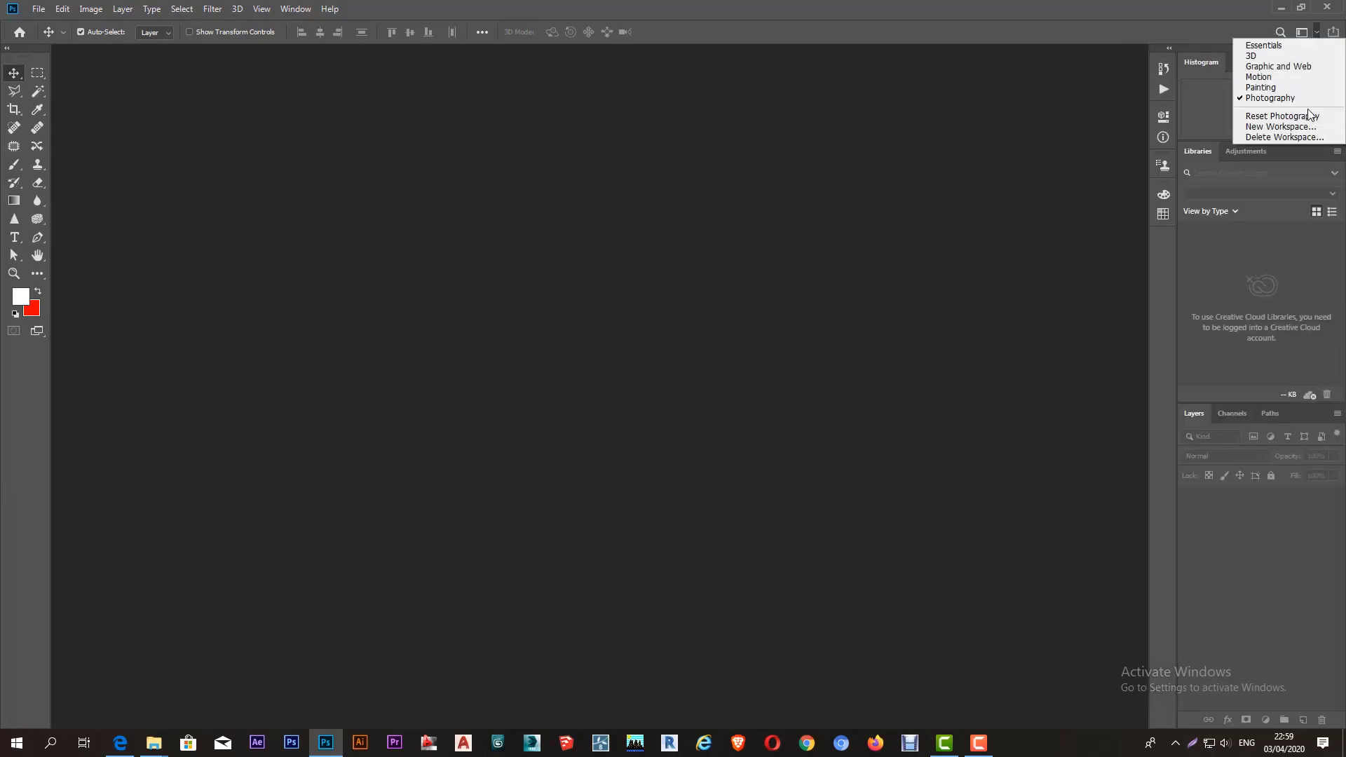
click(1310, 117)
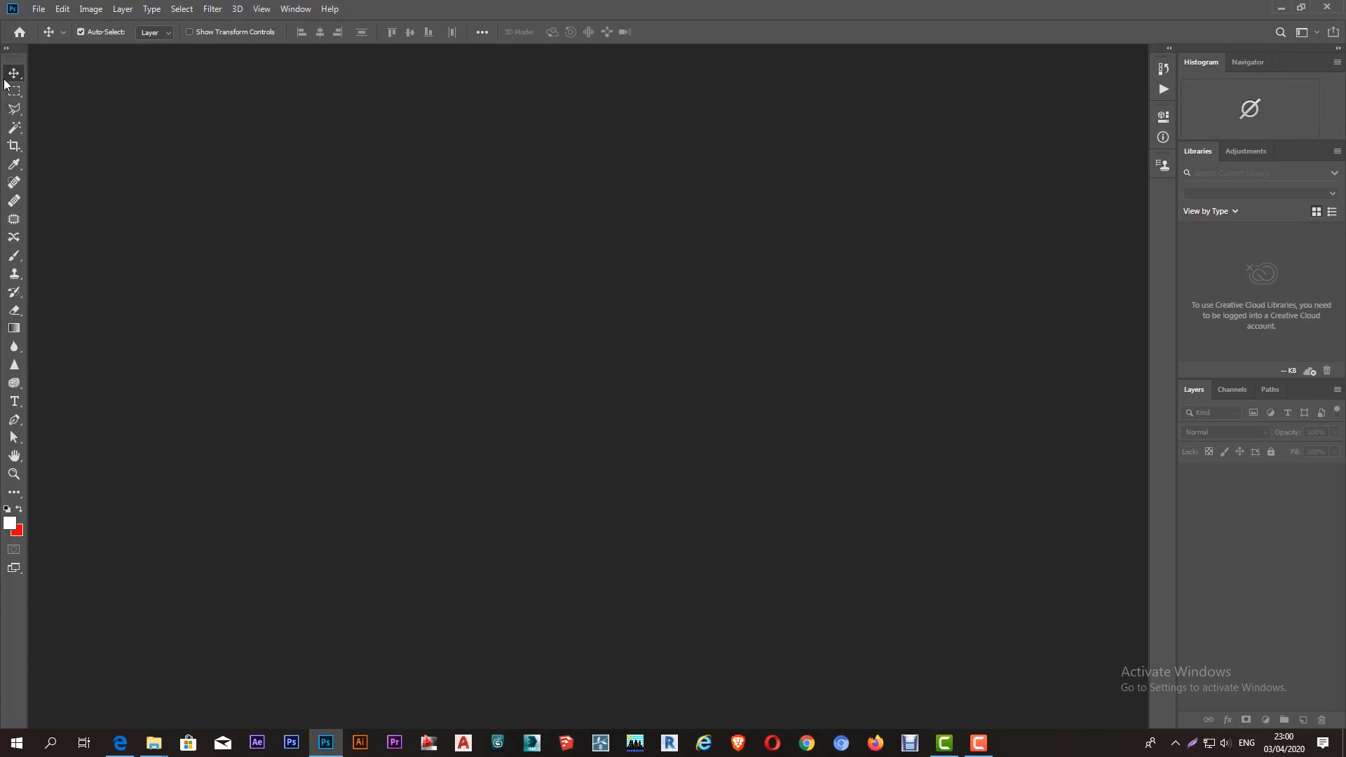
Expand the single-column toolbar back to two columns with its double arrow
click(6, 49)
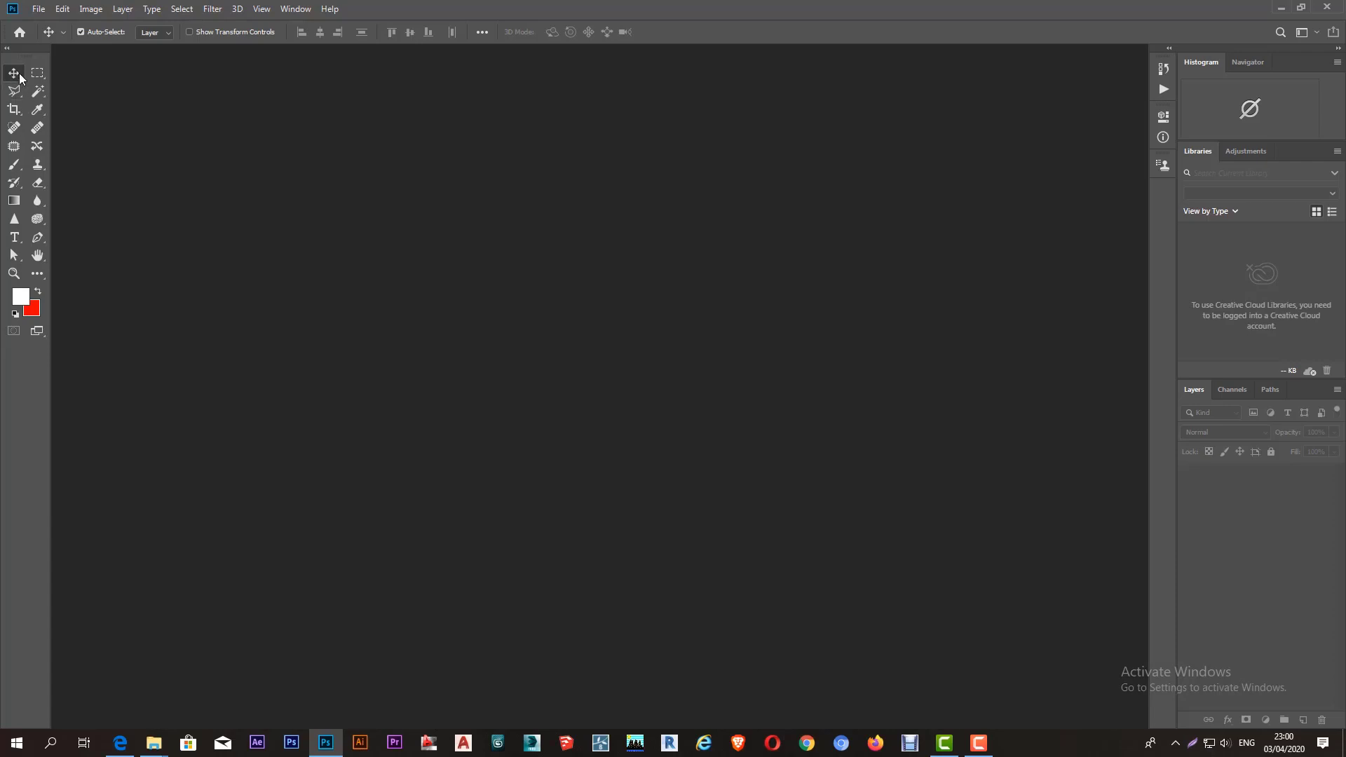
Inspect the Move, Lasso, Crop and Healing tool flyouts, ending on the Healing Brush
right_click(20, 74)
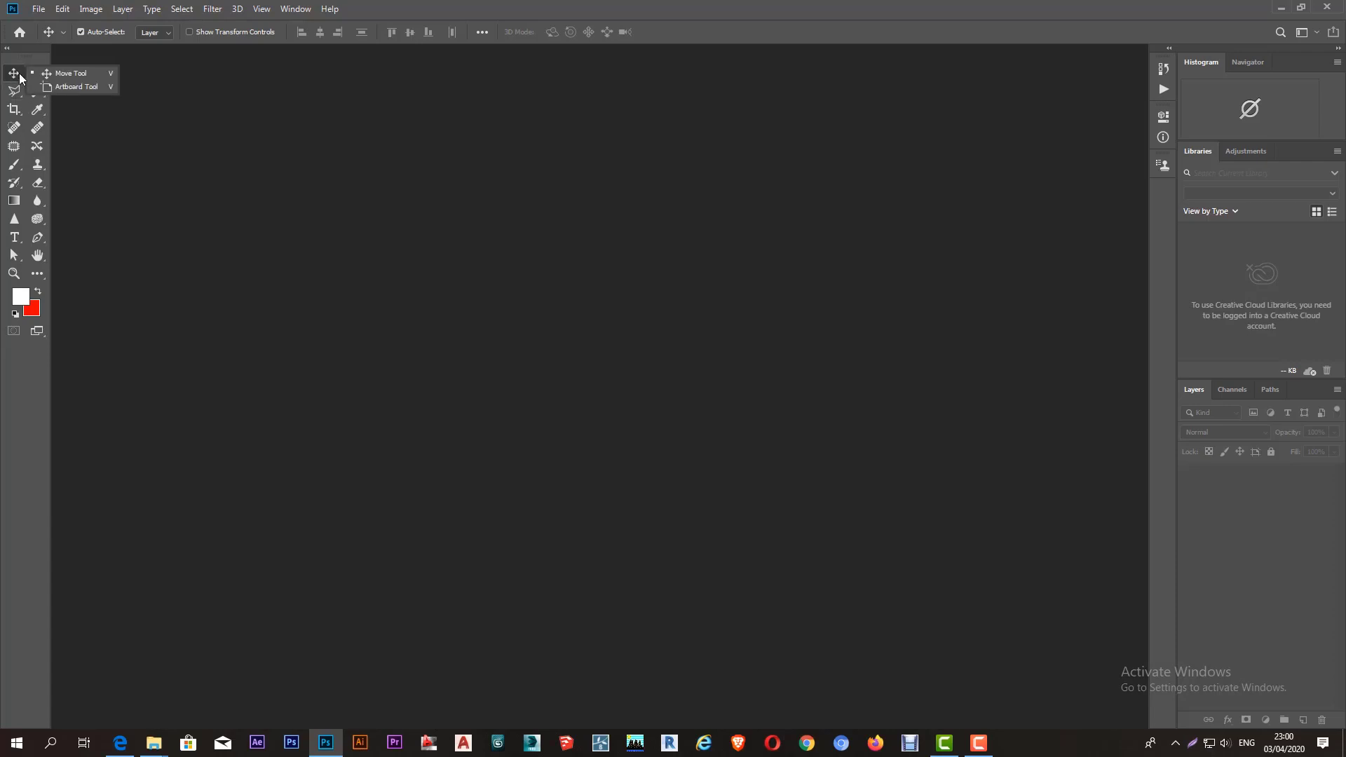
click(82, 87)
right_click(18, 94)
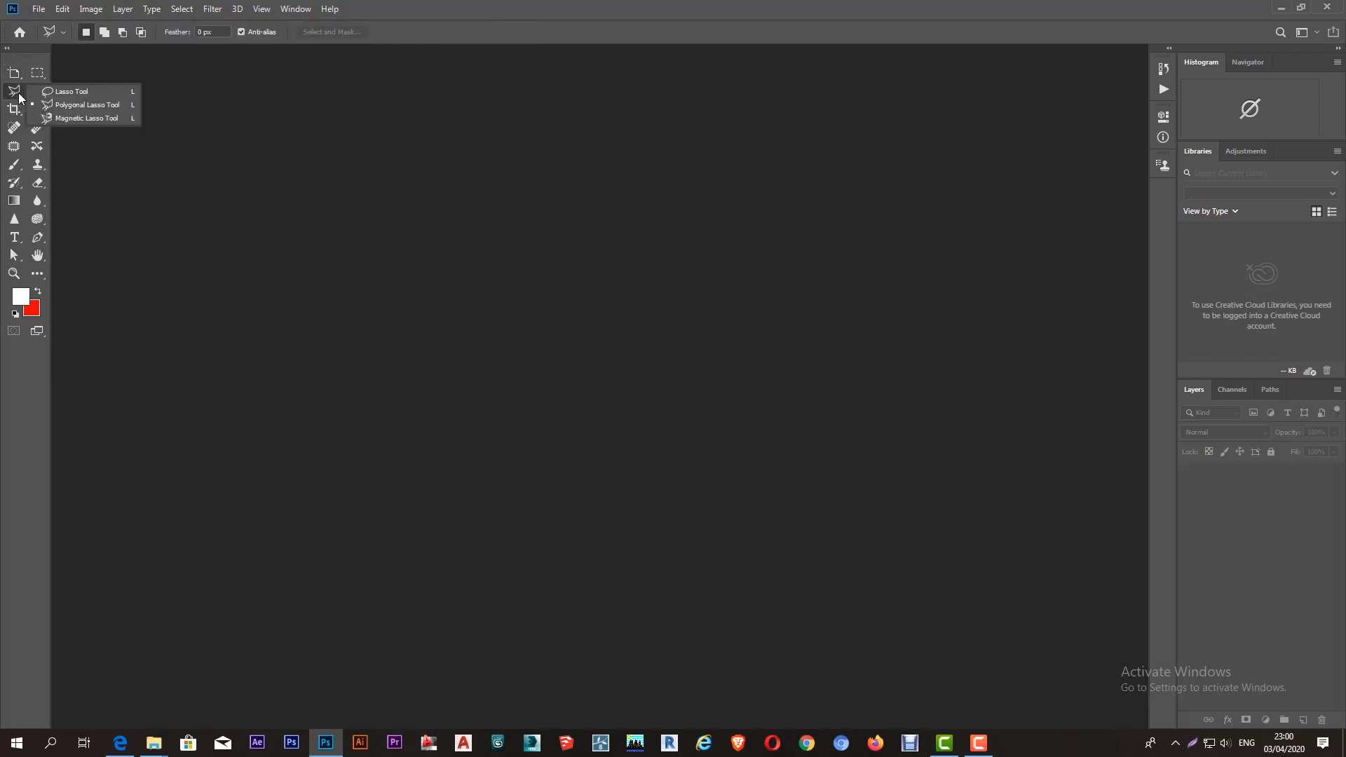
right_click(13, 112)
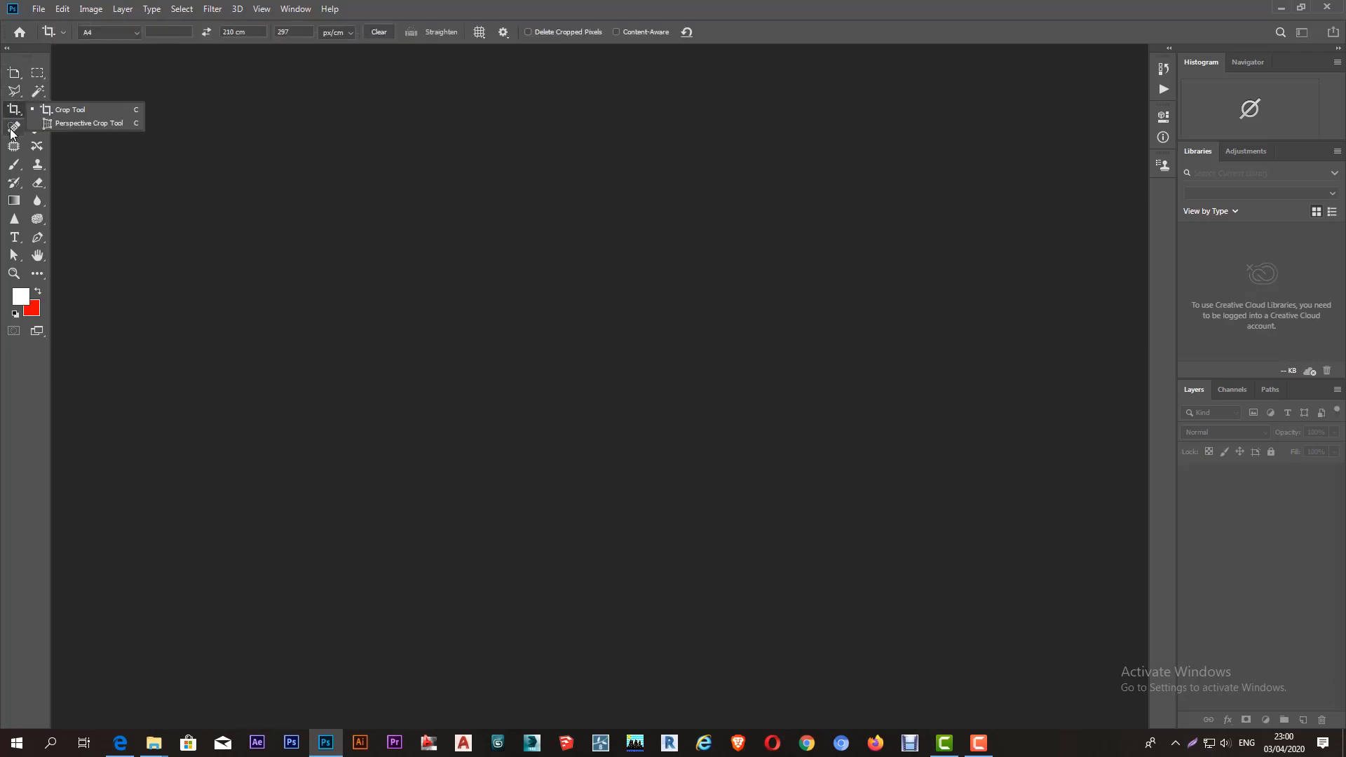
click(10, 132)
click(37, 132)
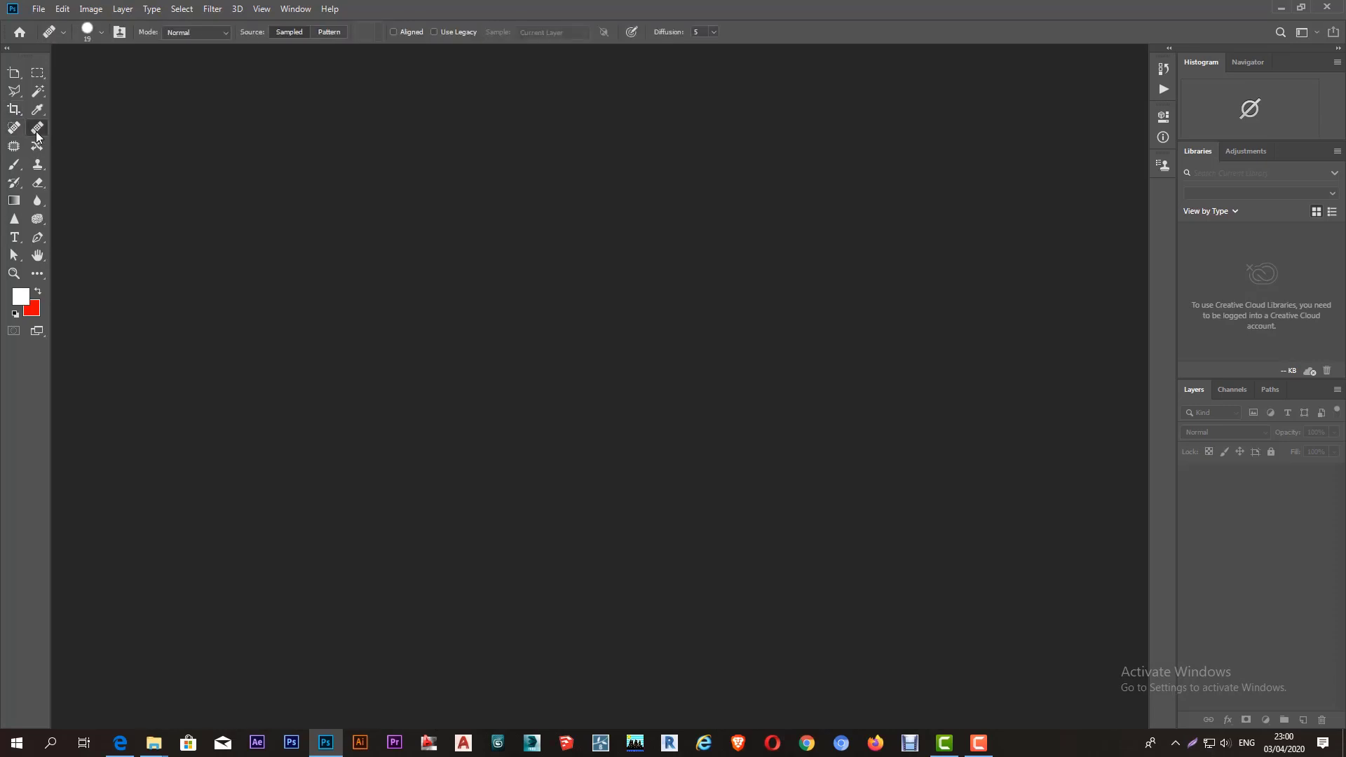
Inspect the Brush, History Brush, Gradient and Eraser groups, leaving the Blur tool active
right_click(19, 169)
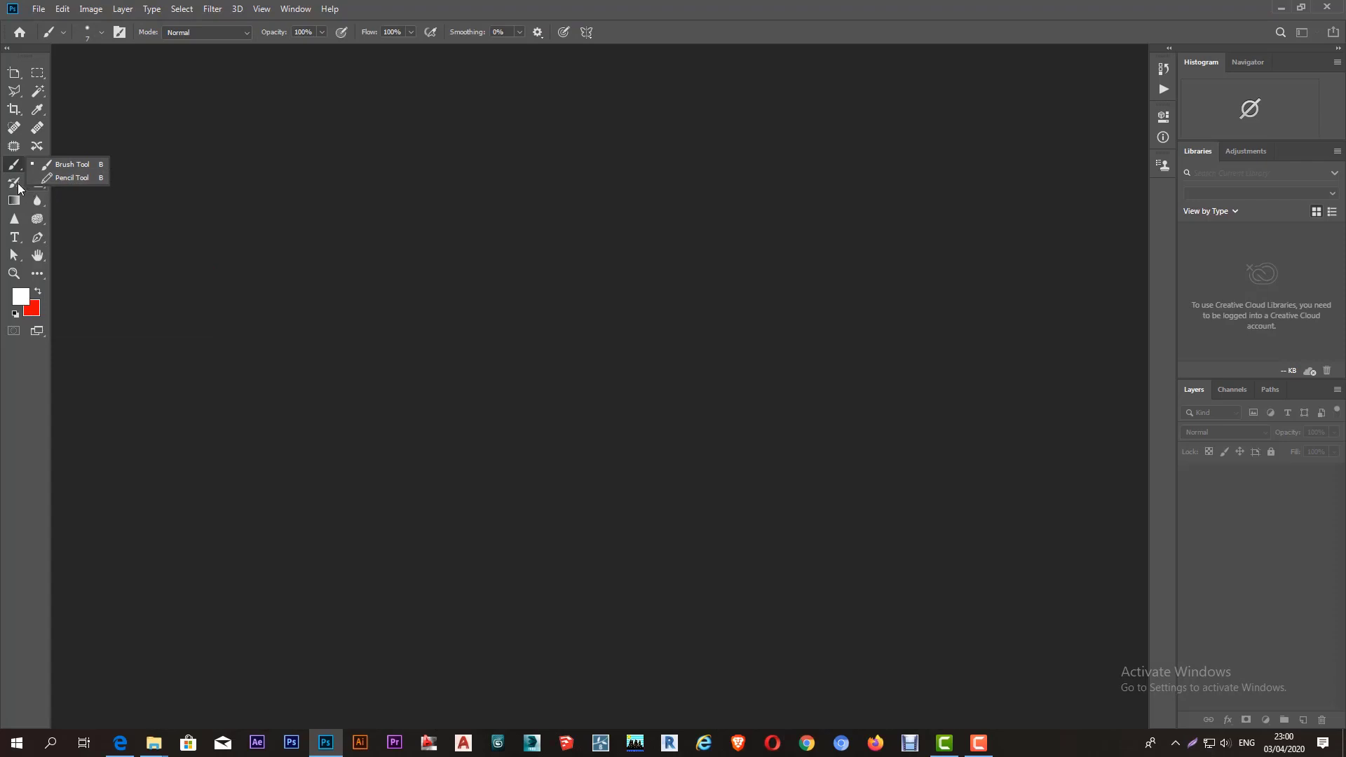
right_click(17, 185)
click(14, 201)
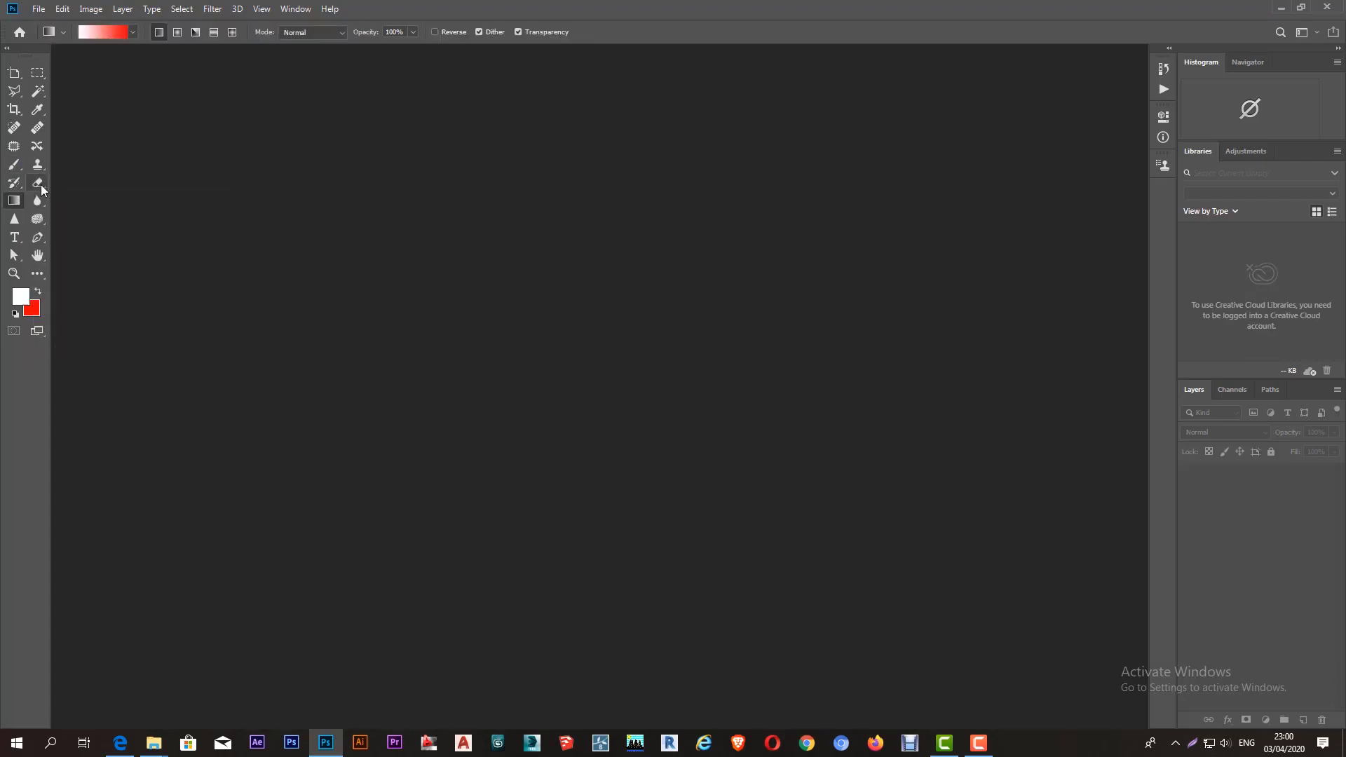
right_click(41, 184)
right_click(33, 201)
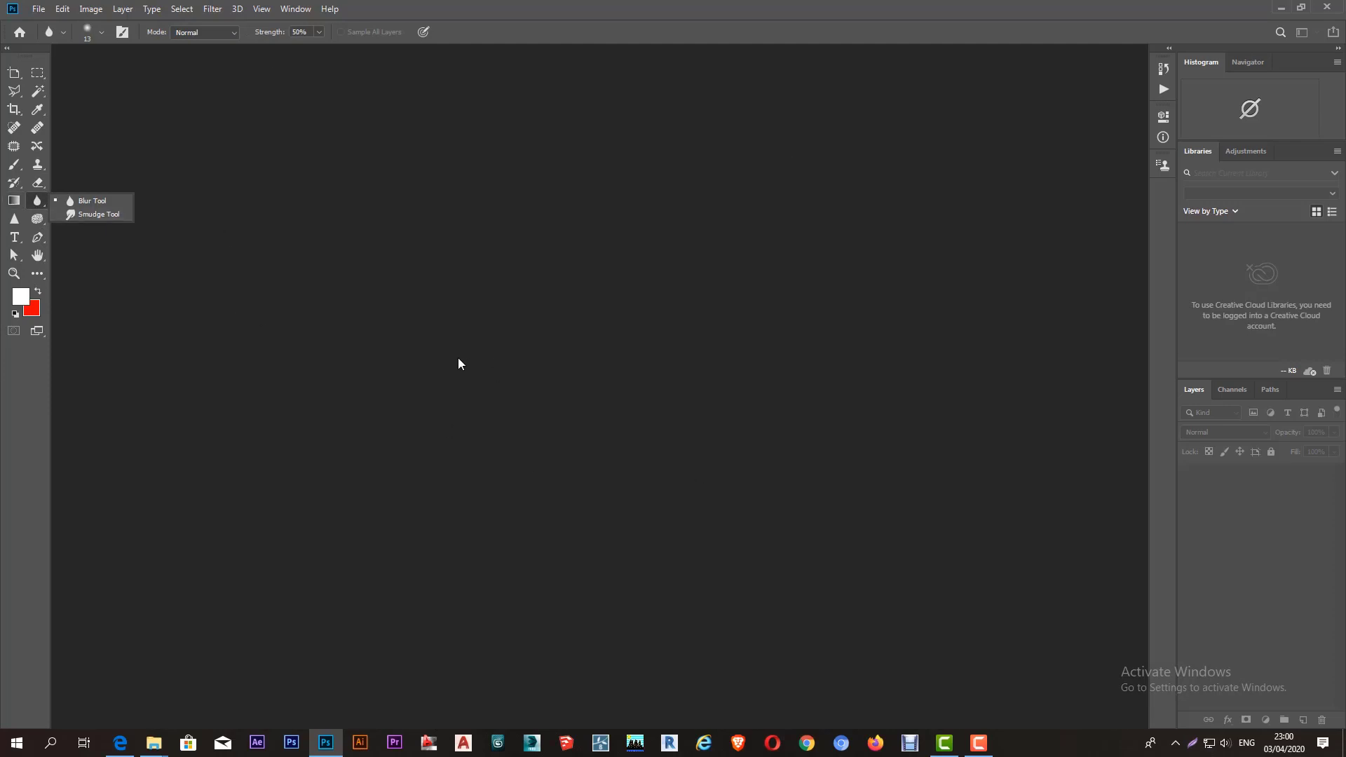
click(23, 297)
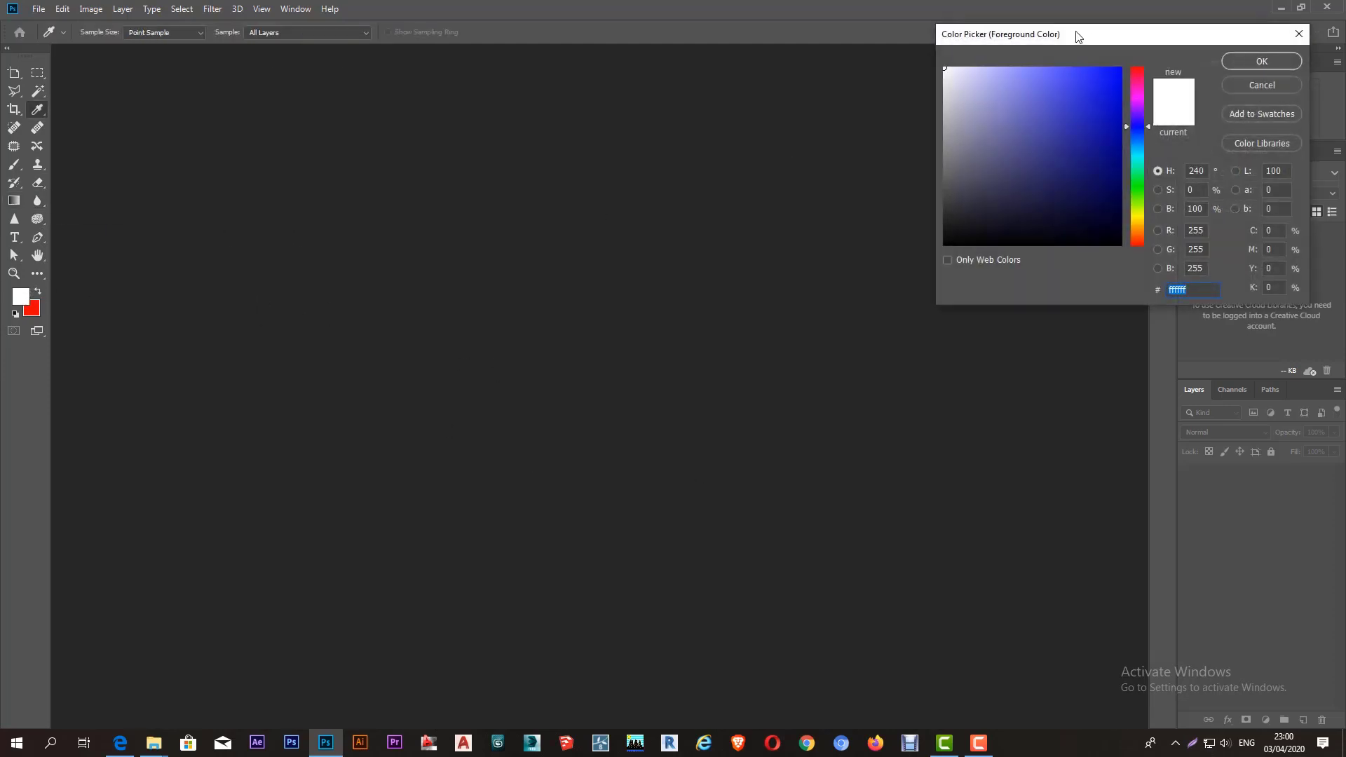
mouse_move(1078, 35)
mouse_down()
mouse_move(397, 54)
mouse_move(340, 82)
mouse_up()
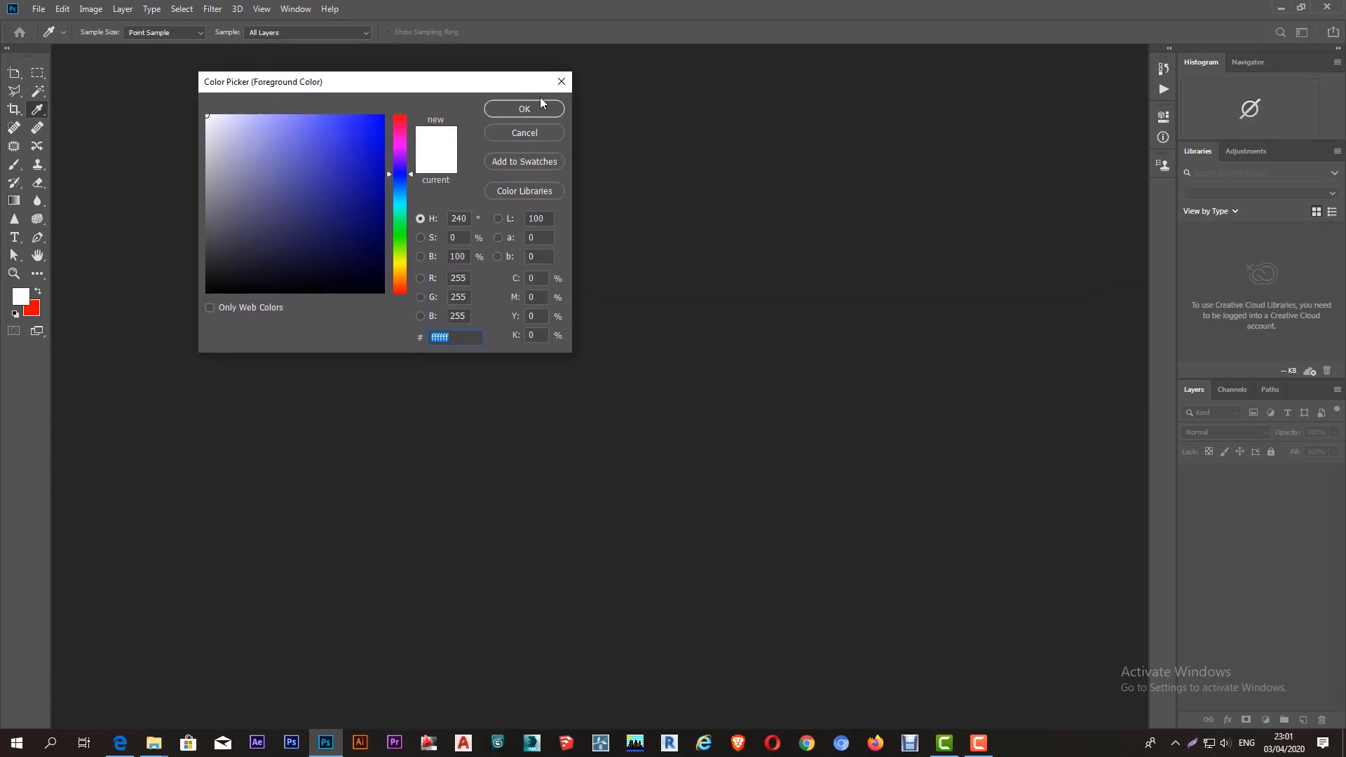
click(525, 108)
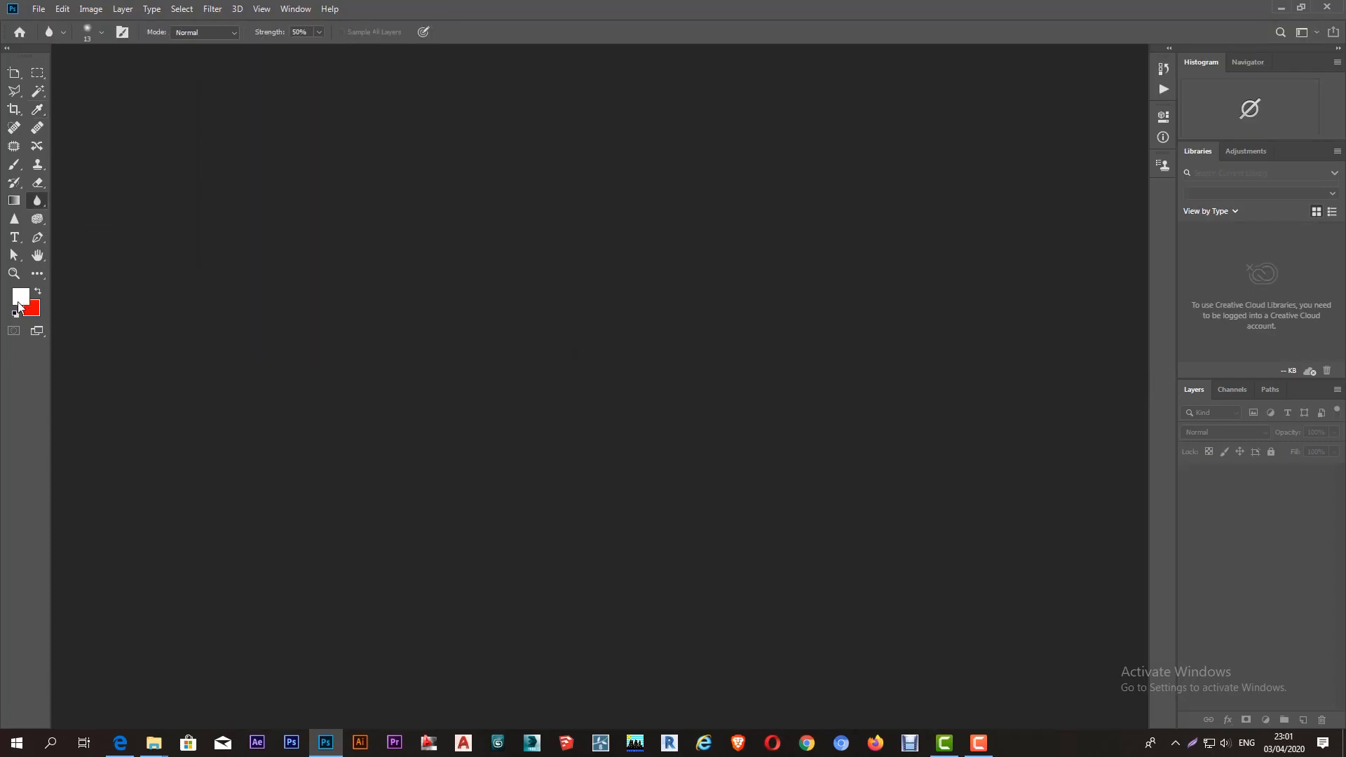
click(32, 312)
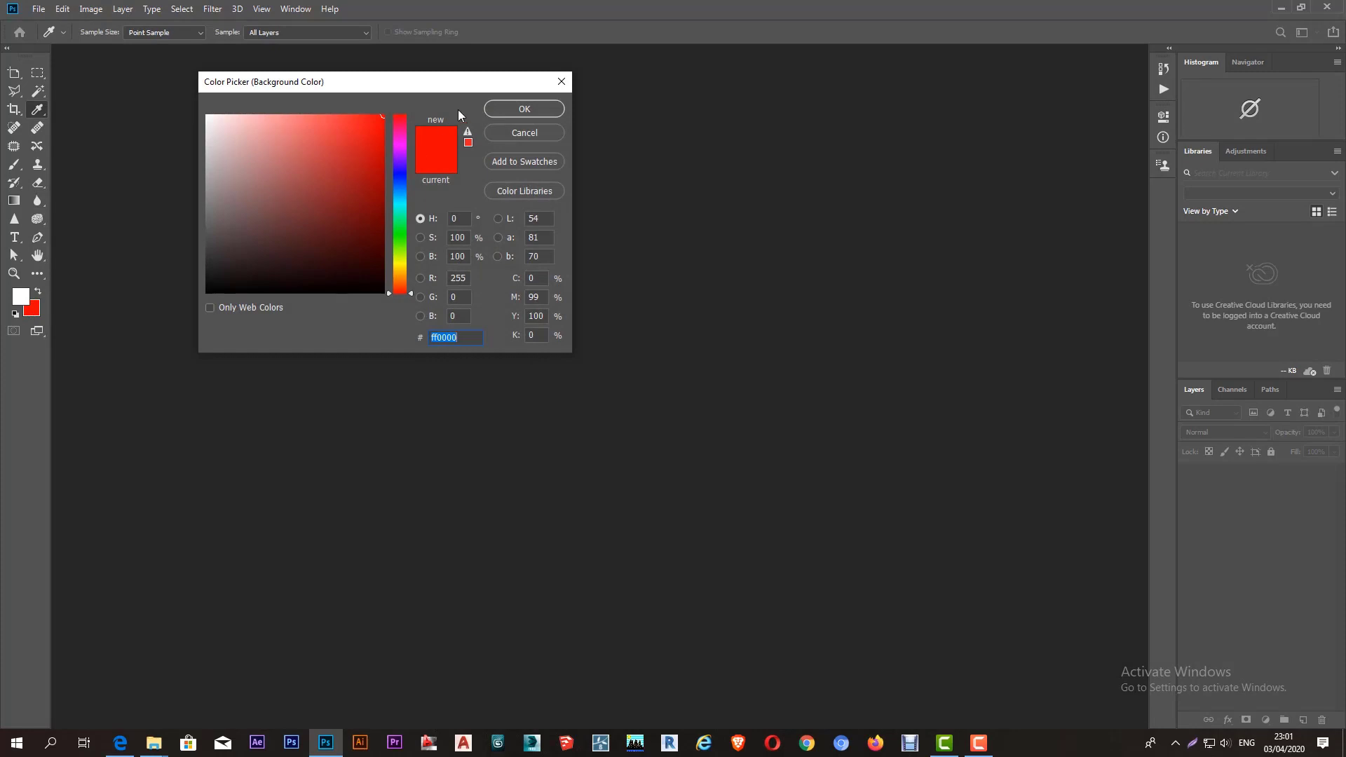
click(514, 110)
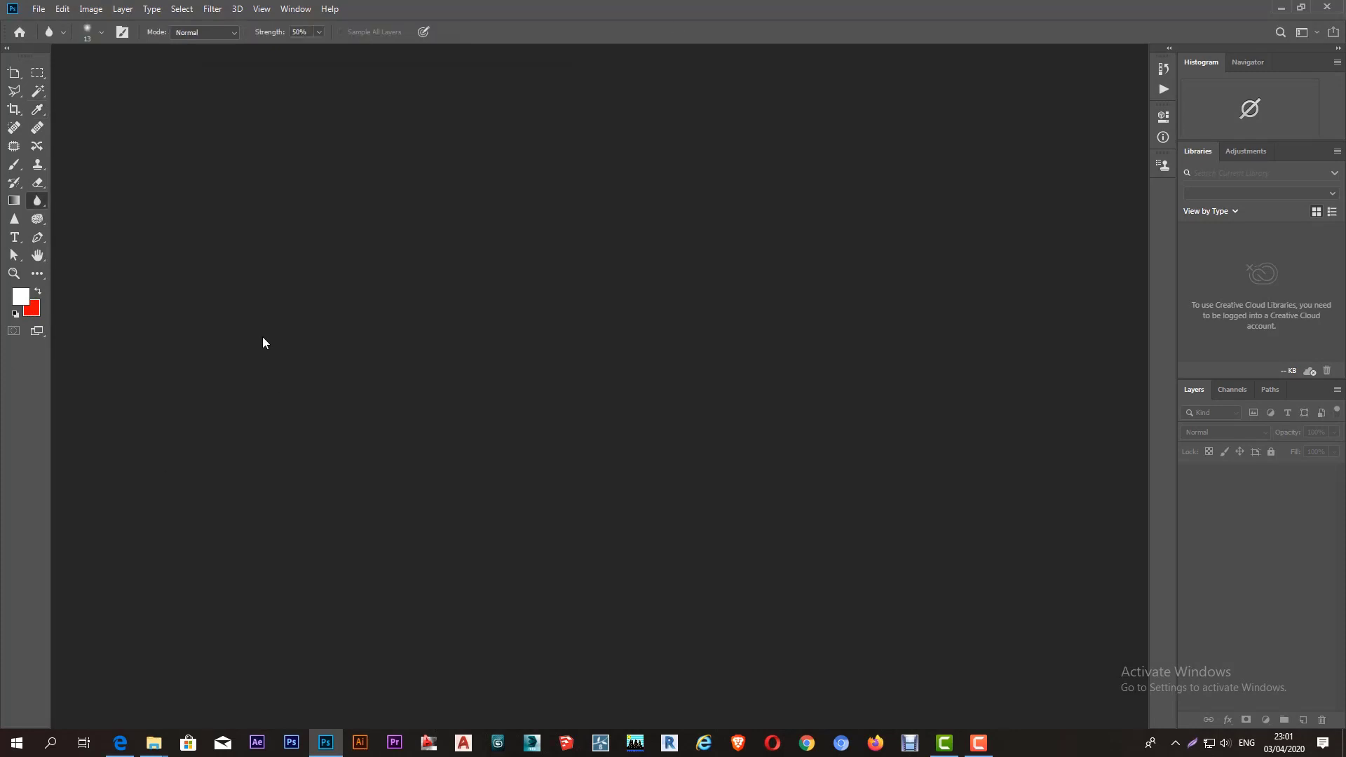
key(x)
key(x)
key(x)
key(x)
key(x)
key(x)
key(Tab)
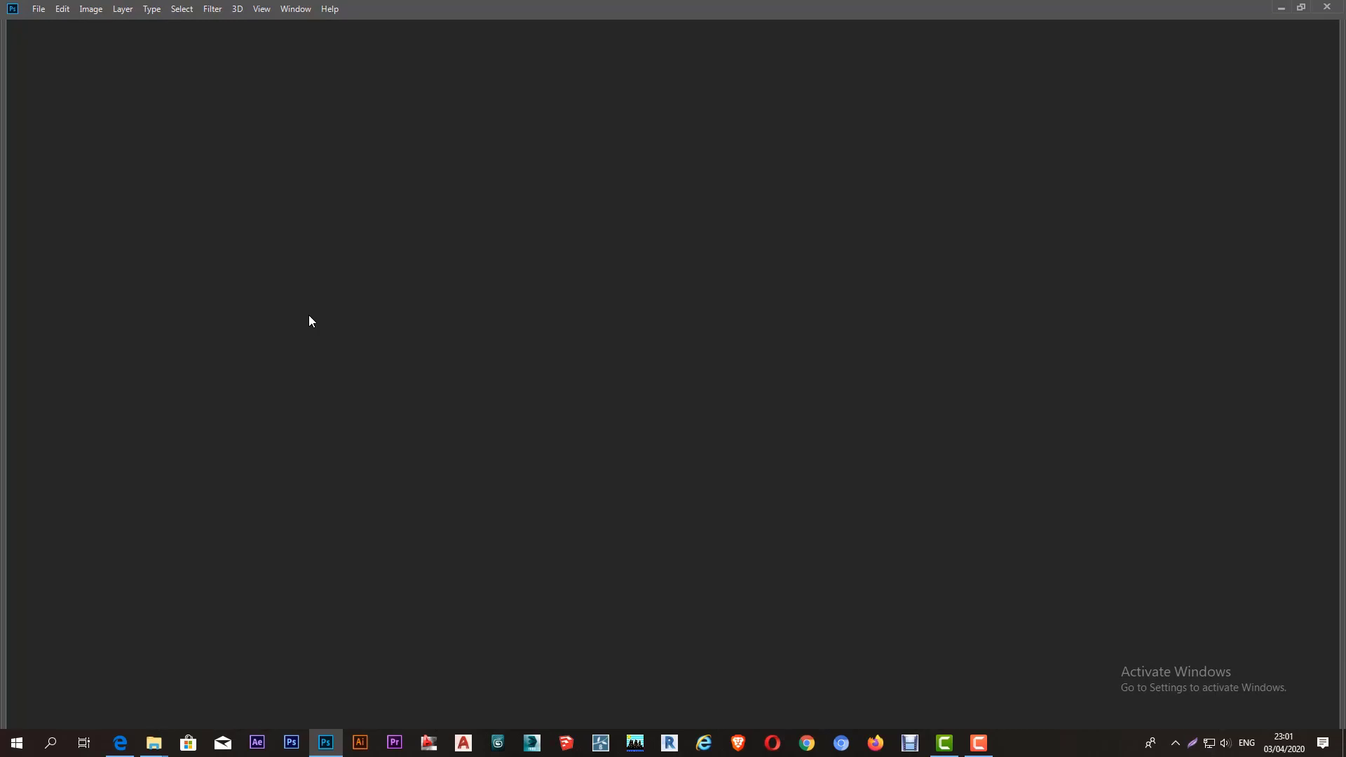
key(Tab)
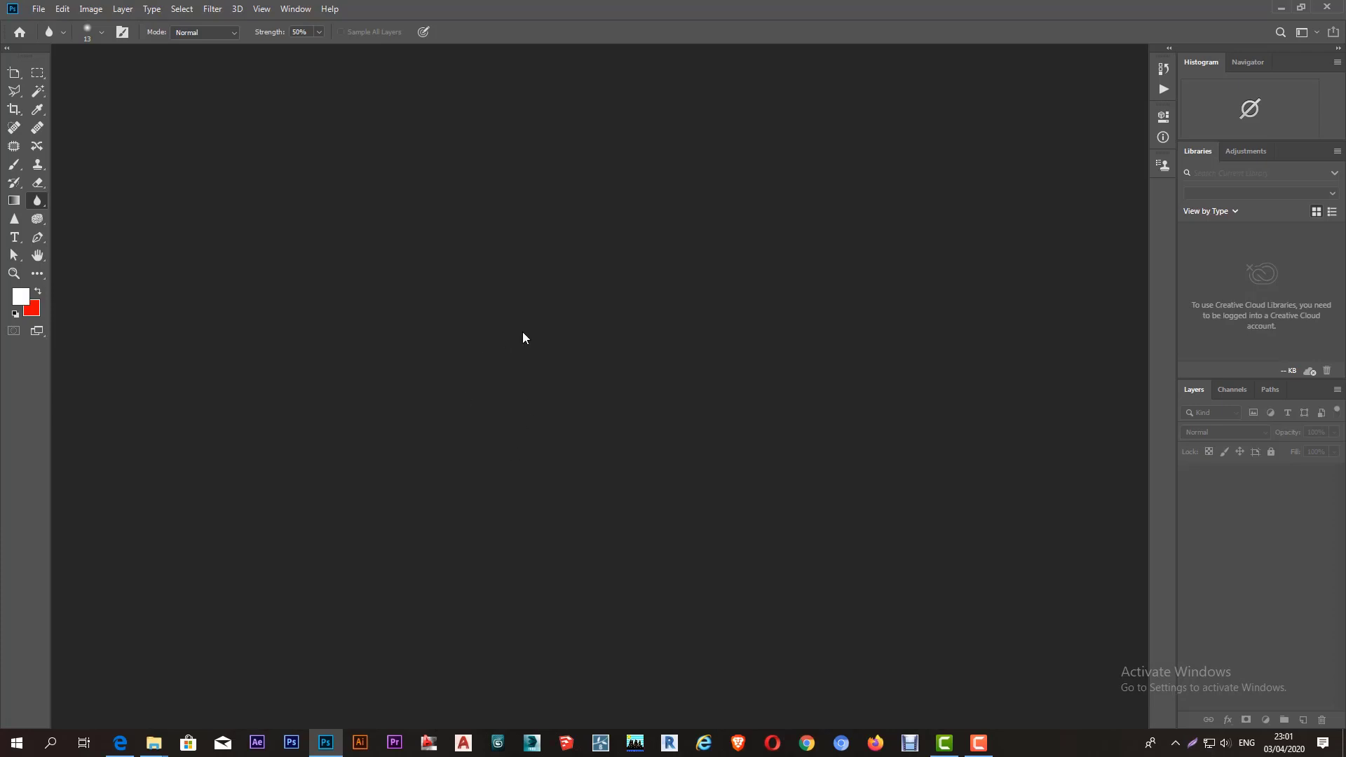
Browse the image files in the Open dialog, then close it without opening anything
double_click(503, 366)
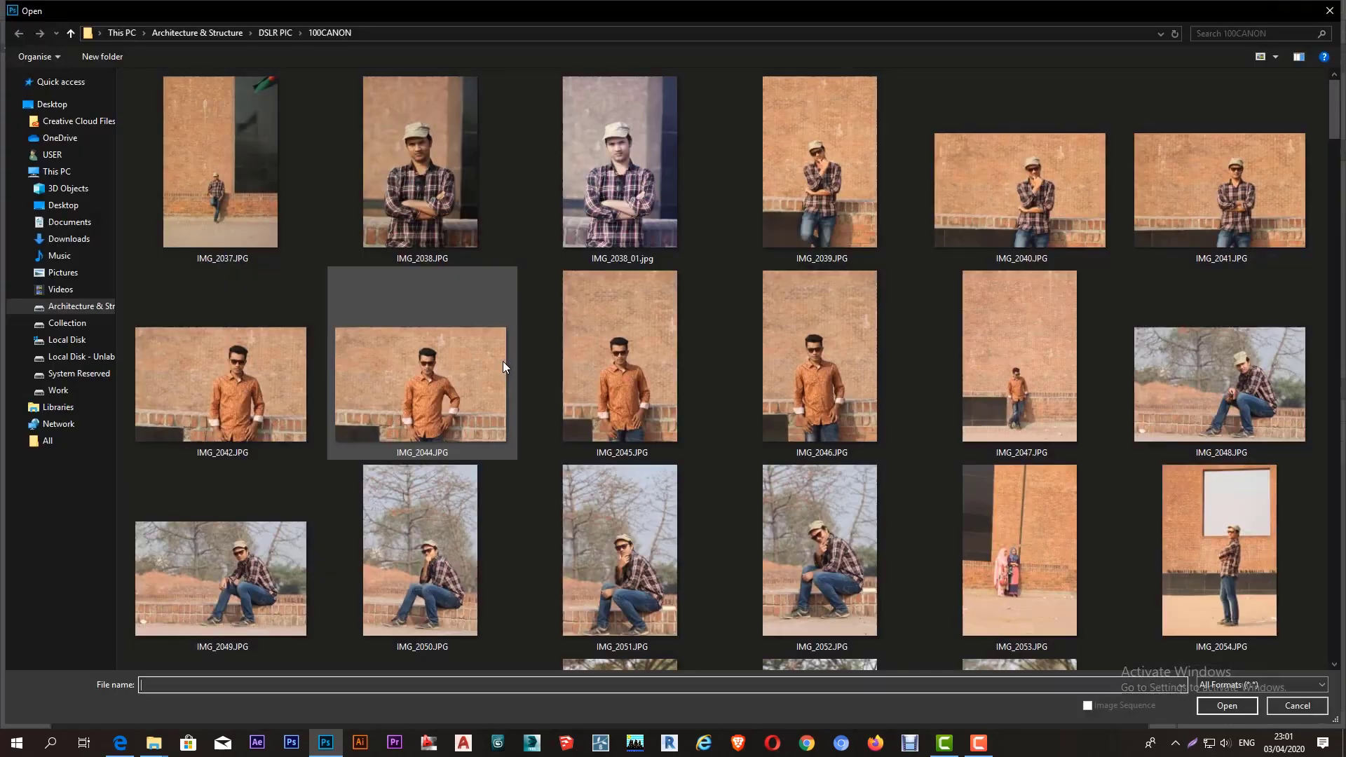
scroll(506, 400, down, 3)
scroll(775, 499, down, 10)
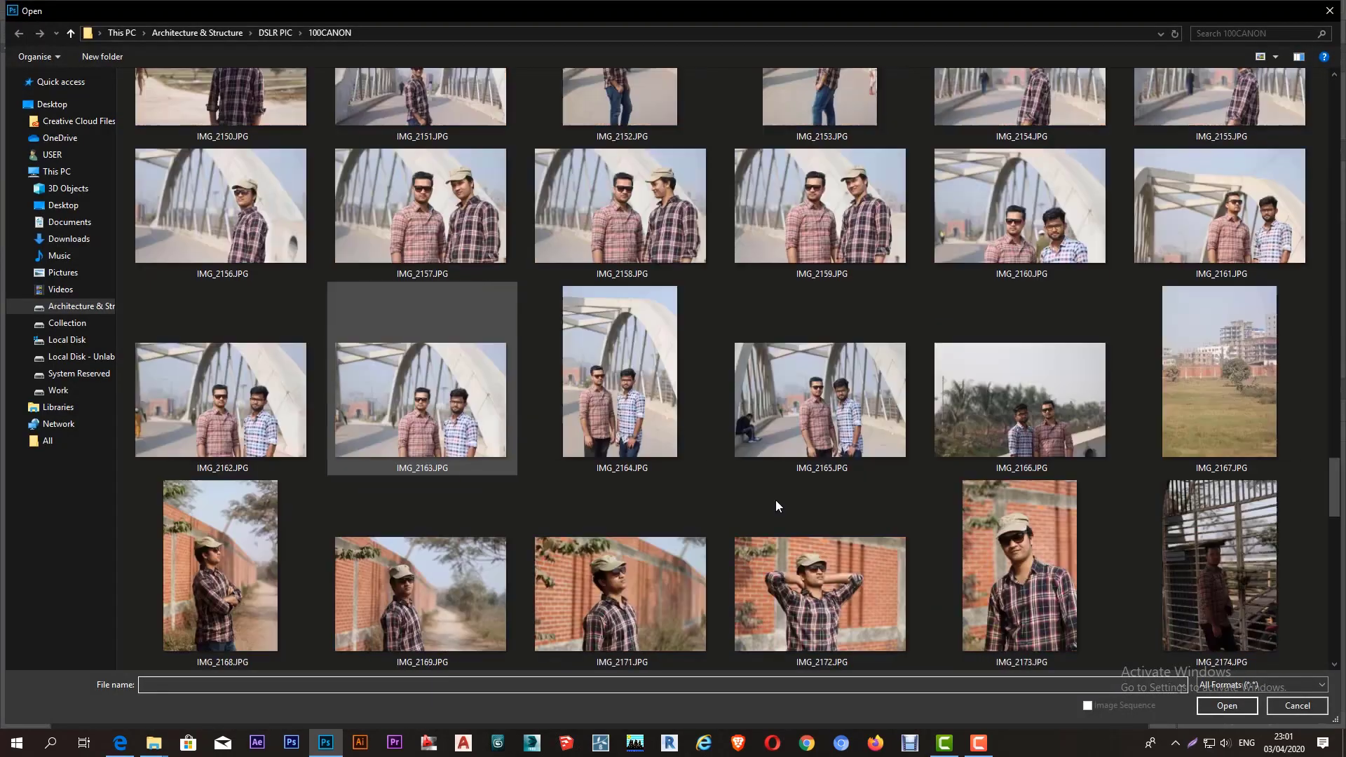
scroll(775, 499, down, 5)
click(1291, 706)
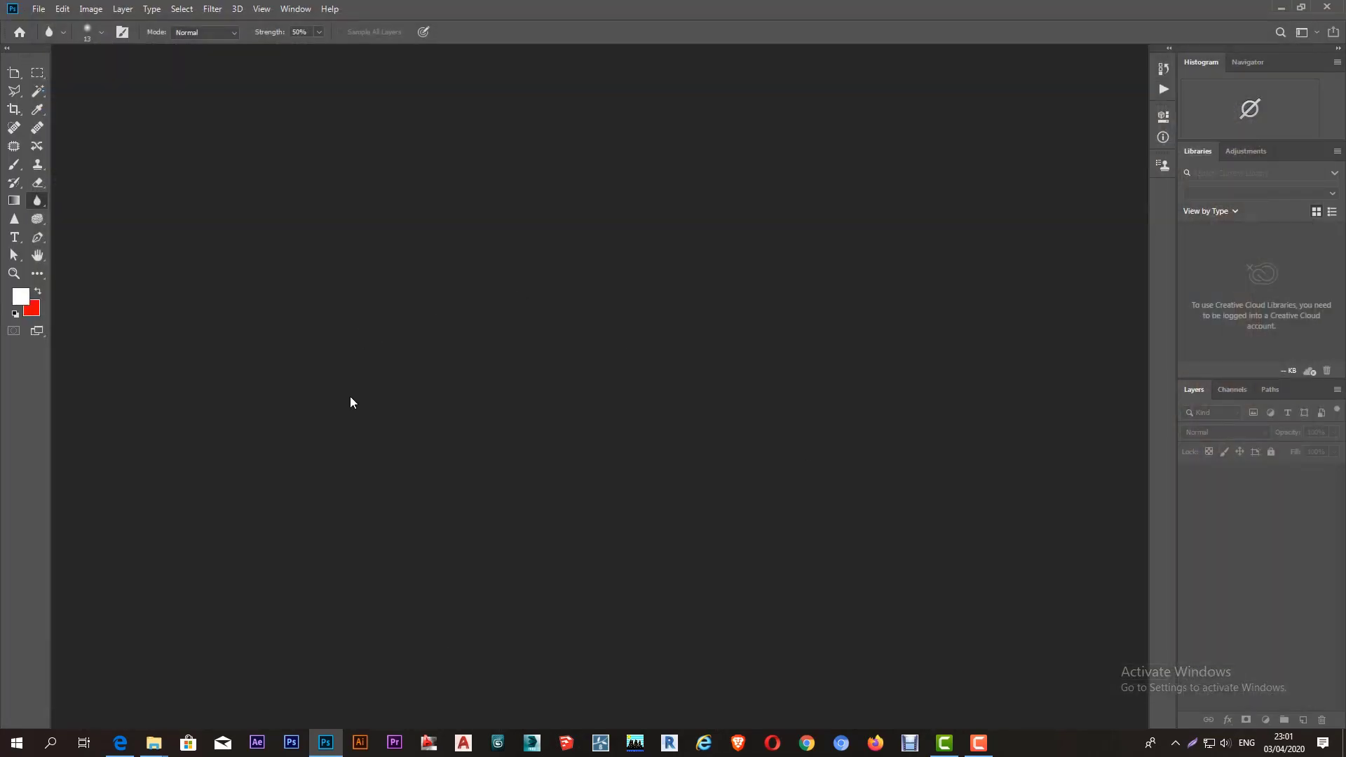
Reopen and dismiss the file browser twice more, then bring up the New Document setup
click(39, 9)
click(49, 33)
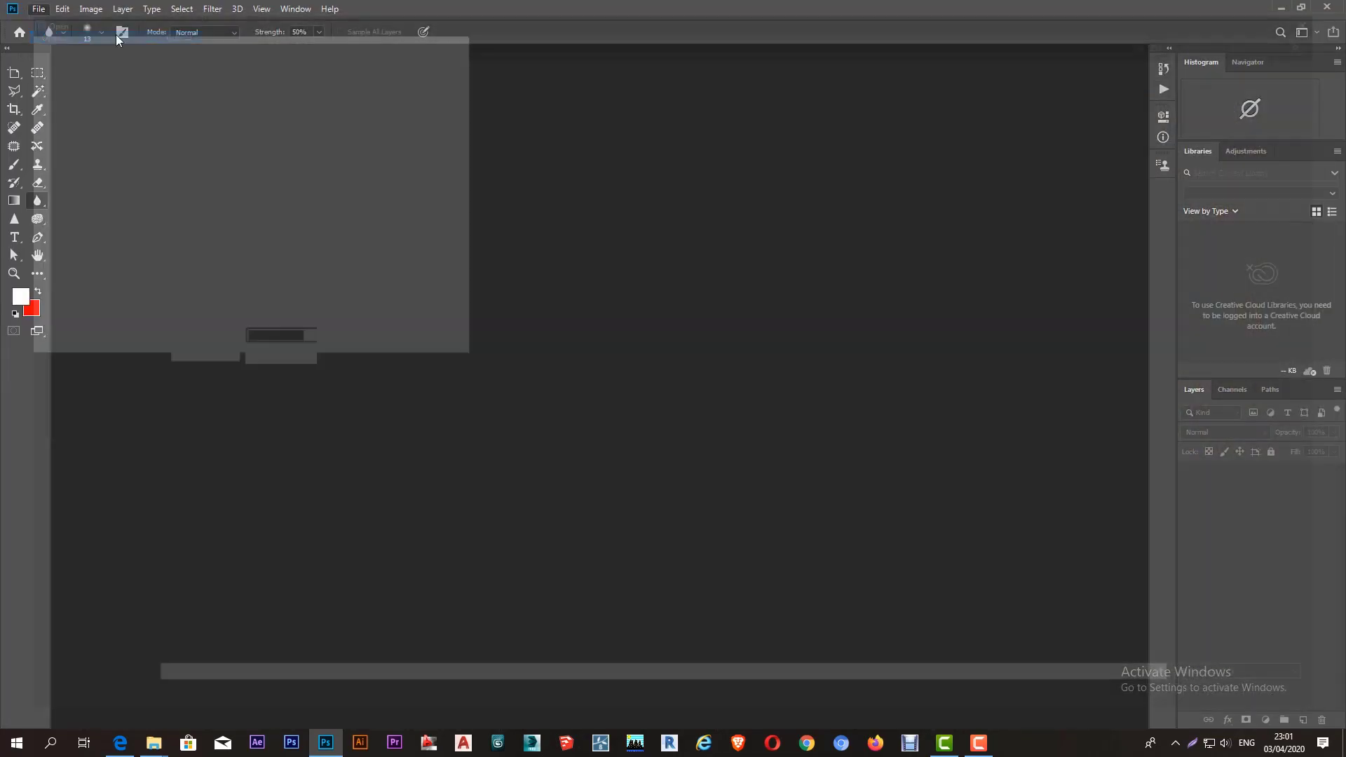
key(Escape)
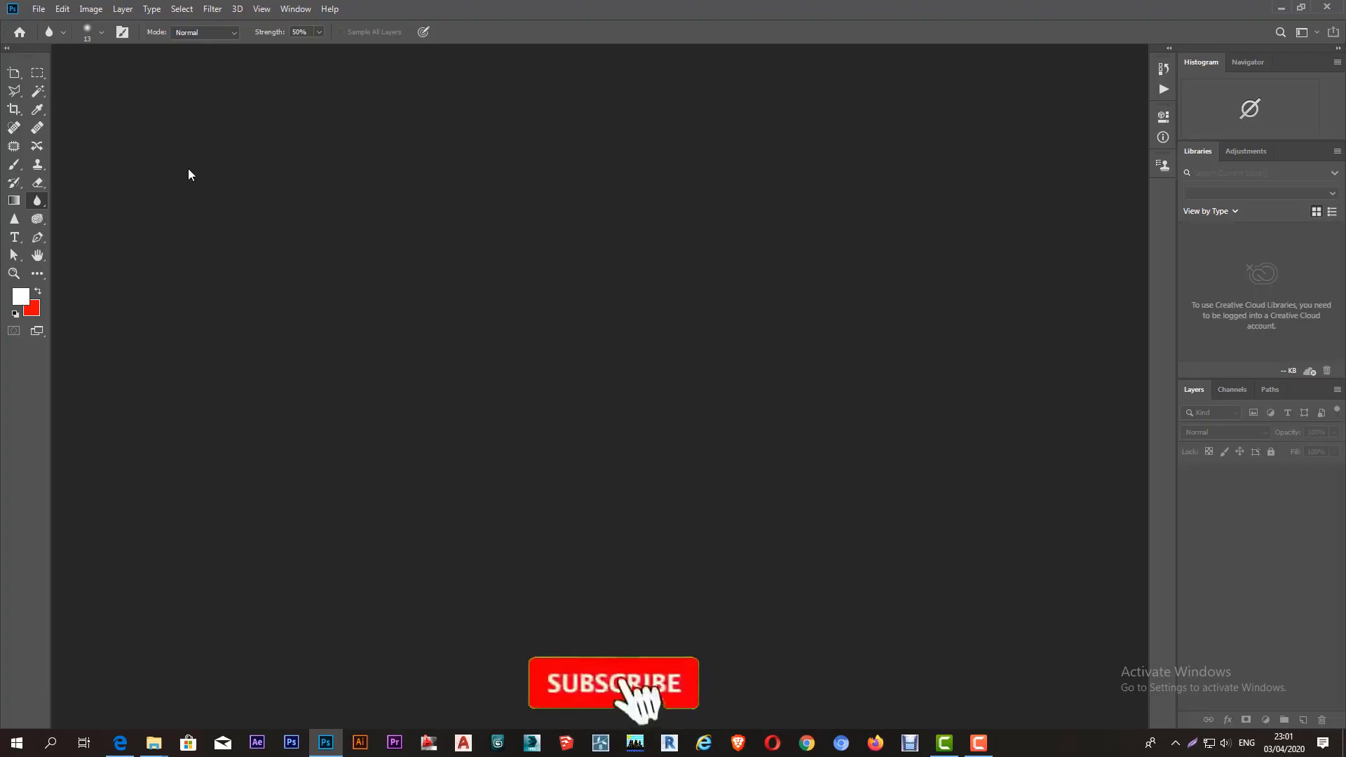
double_click(153, 128)
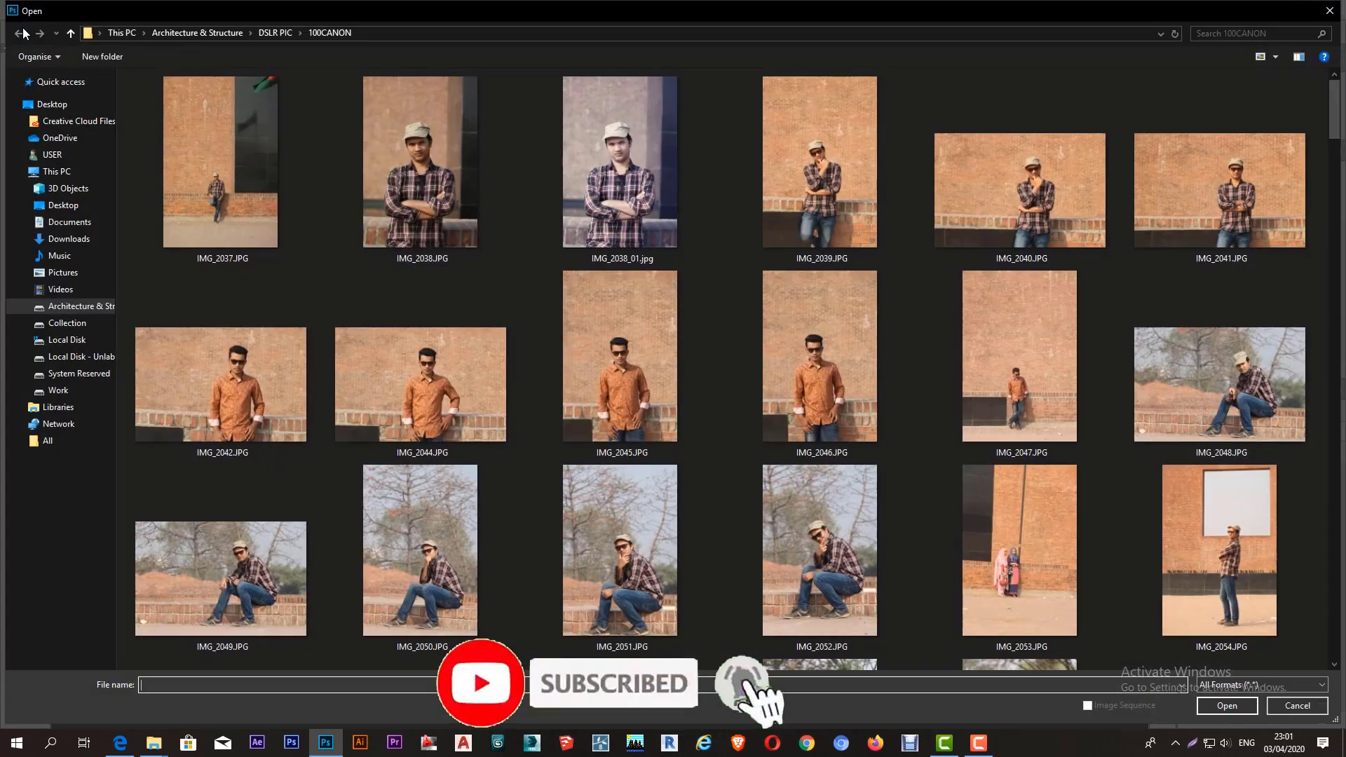
click(1326, 10)
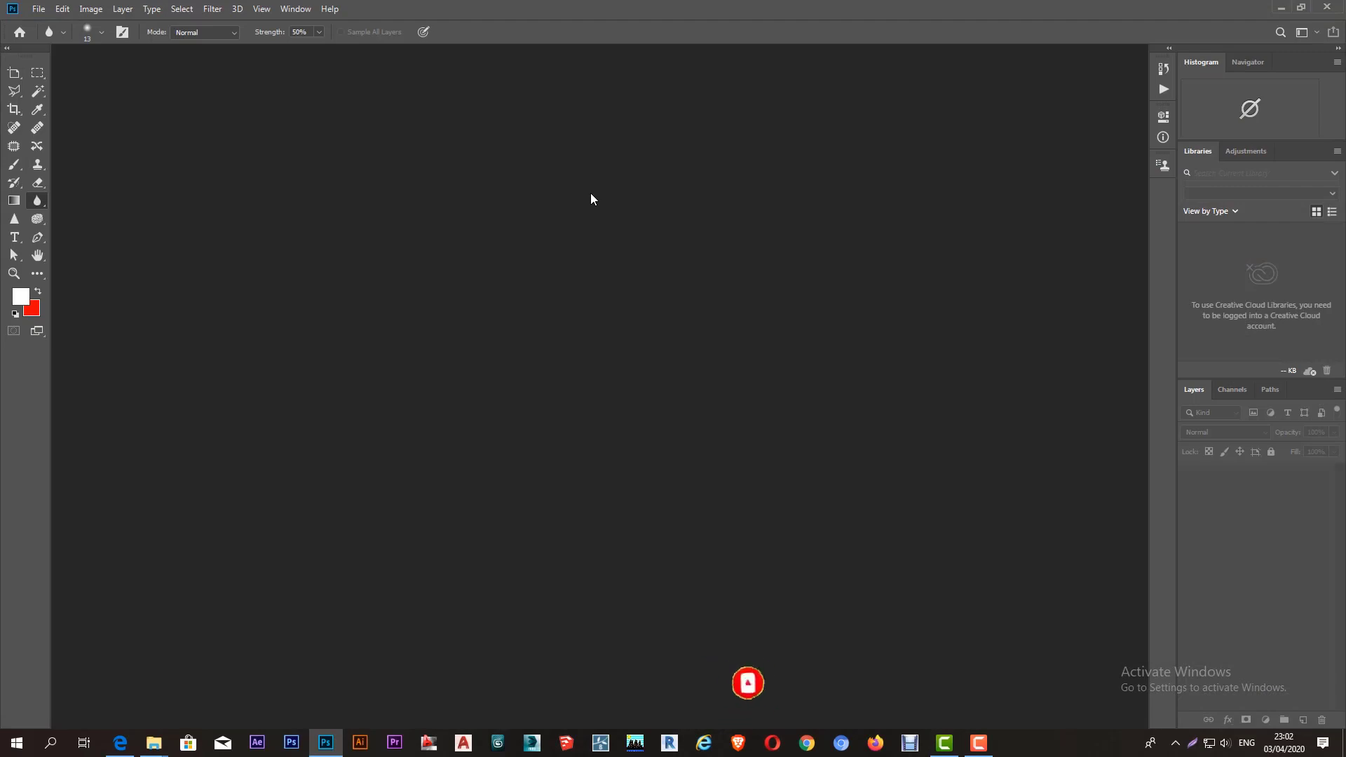
click(38, 10)
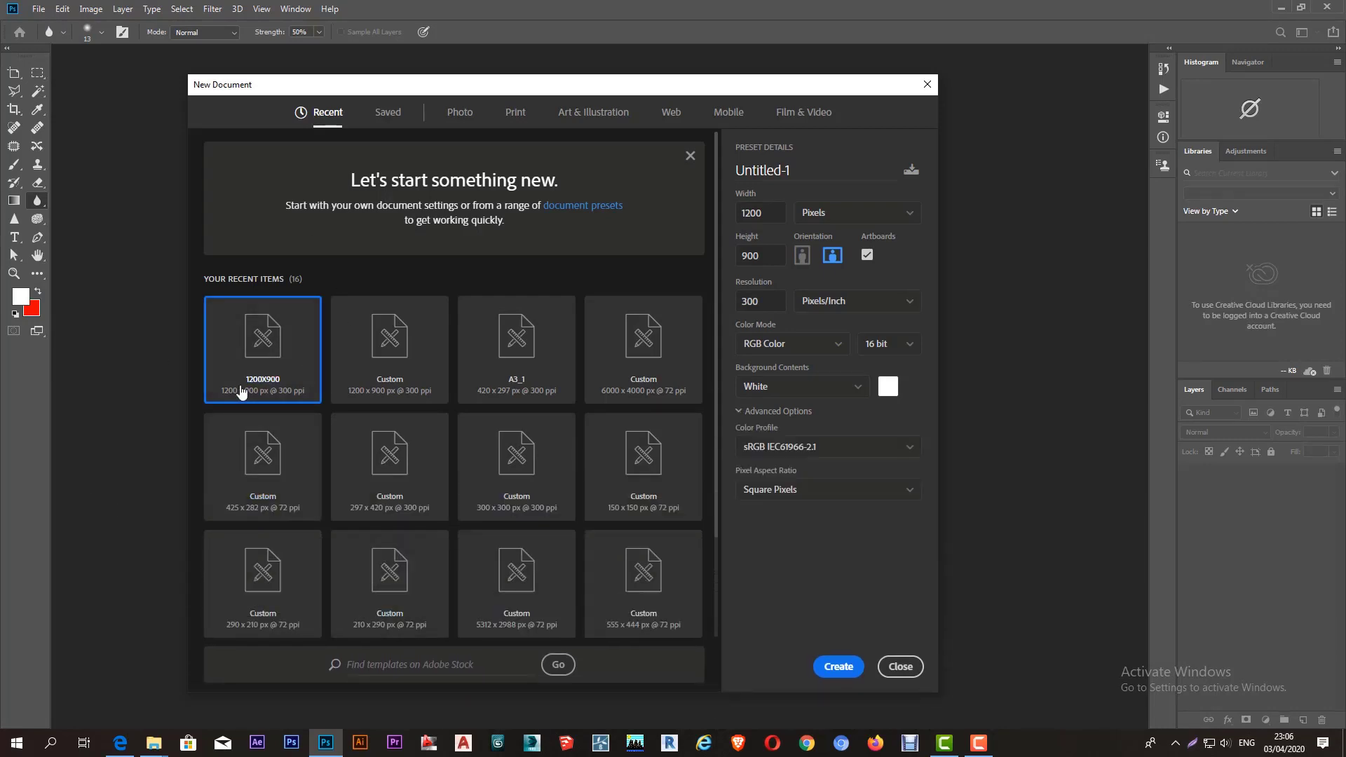
Browse the Saved, Photo and Print blank-document preset categories
scroll(490, 370, down, 2)
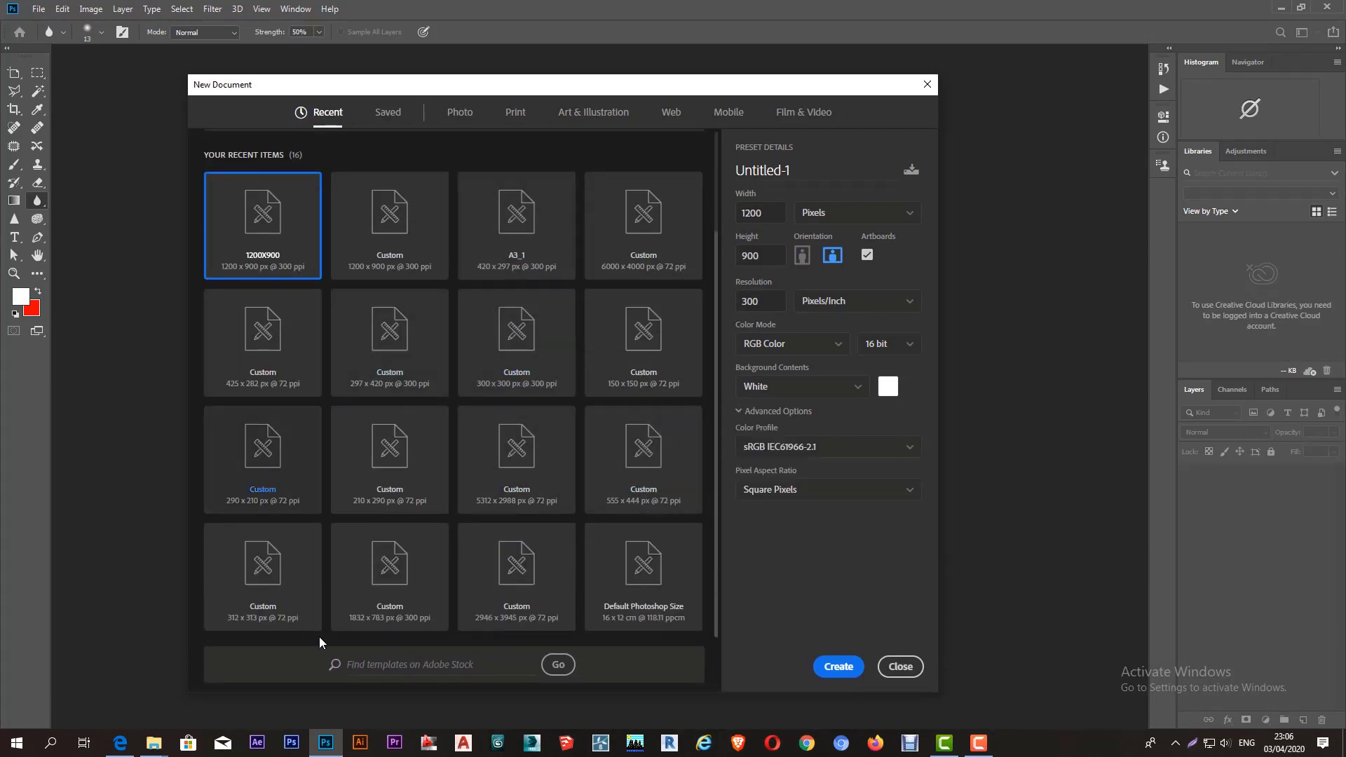
scroll(594, 519, up, 2)
scroll(550, 486, down, 2)
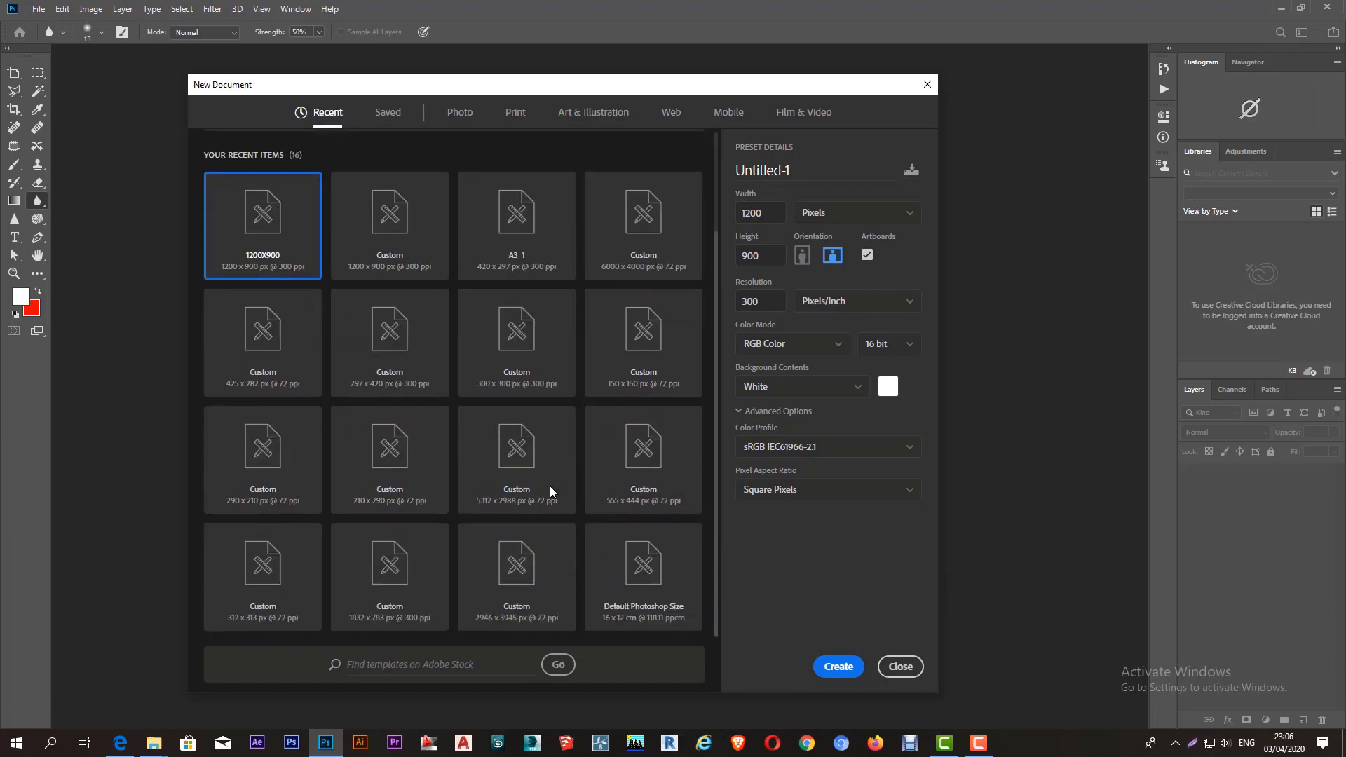
click(388, 115)
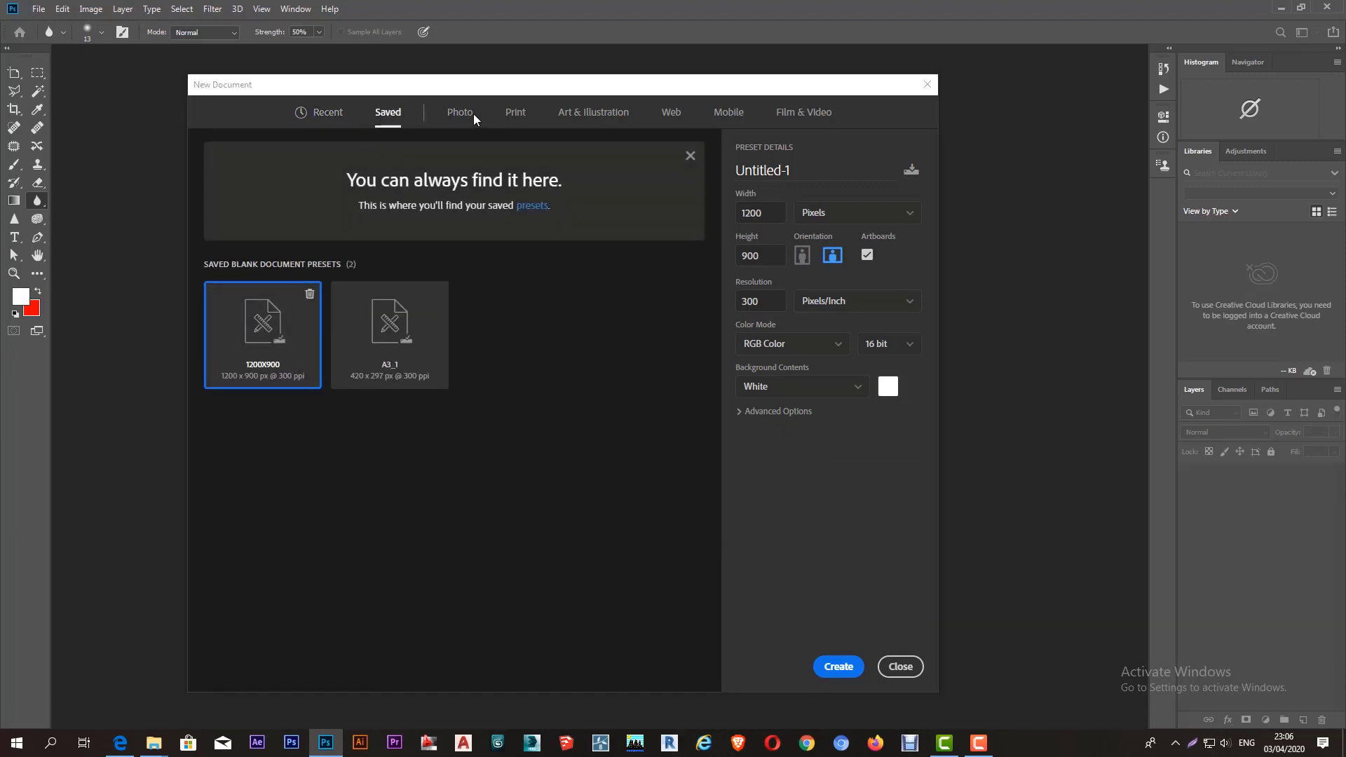
click(460, 113)
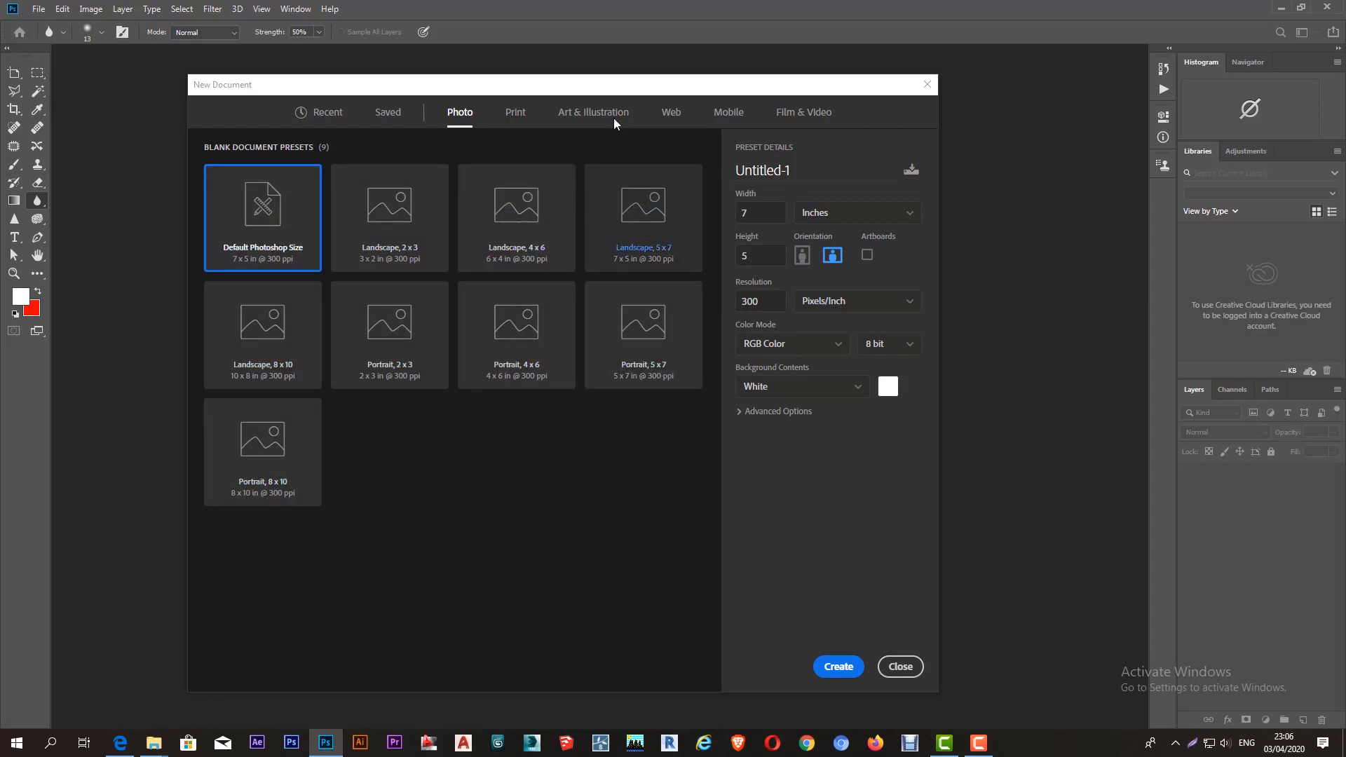
click(523, 120)
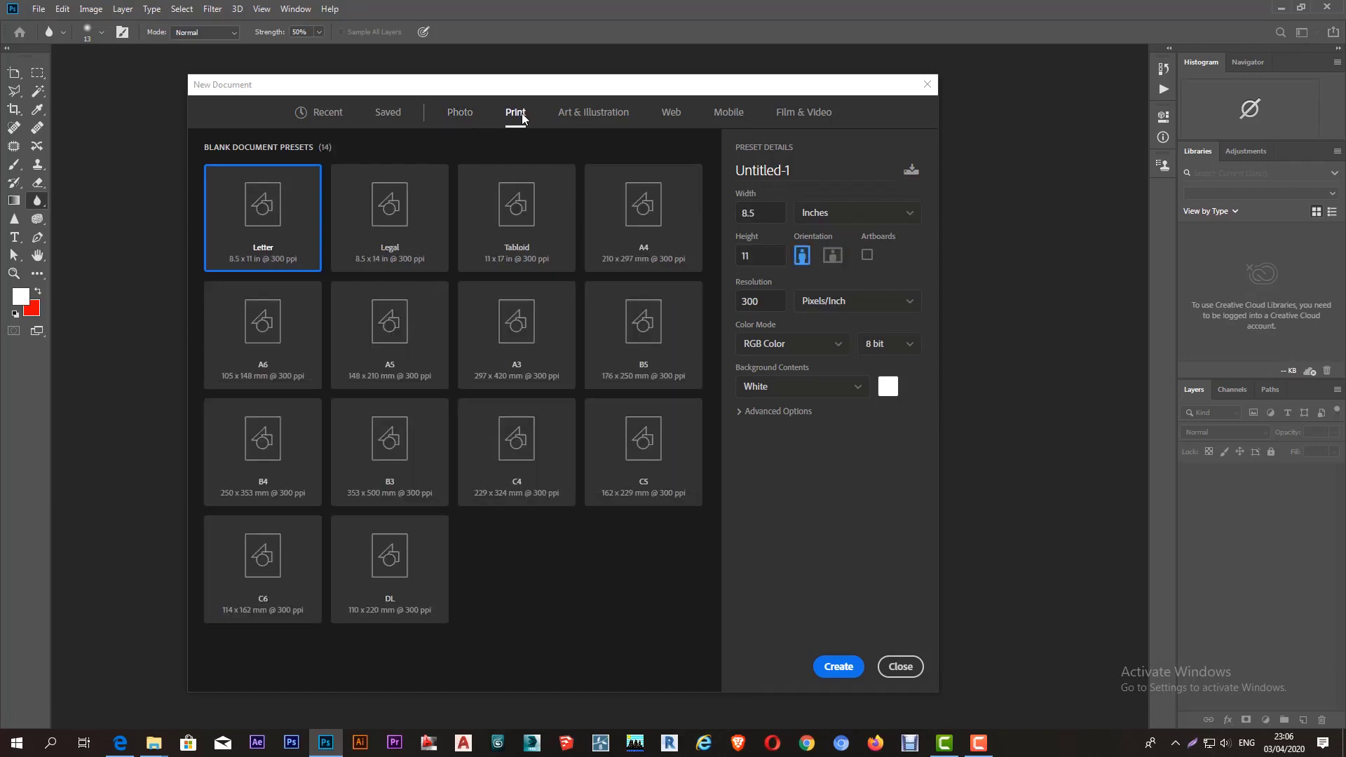
Browse Art & Illustration, Web and Mobile presets, settling on Film & Video HDTV 1080p
click(592, 116)
click(671, 114)
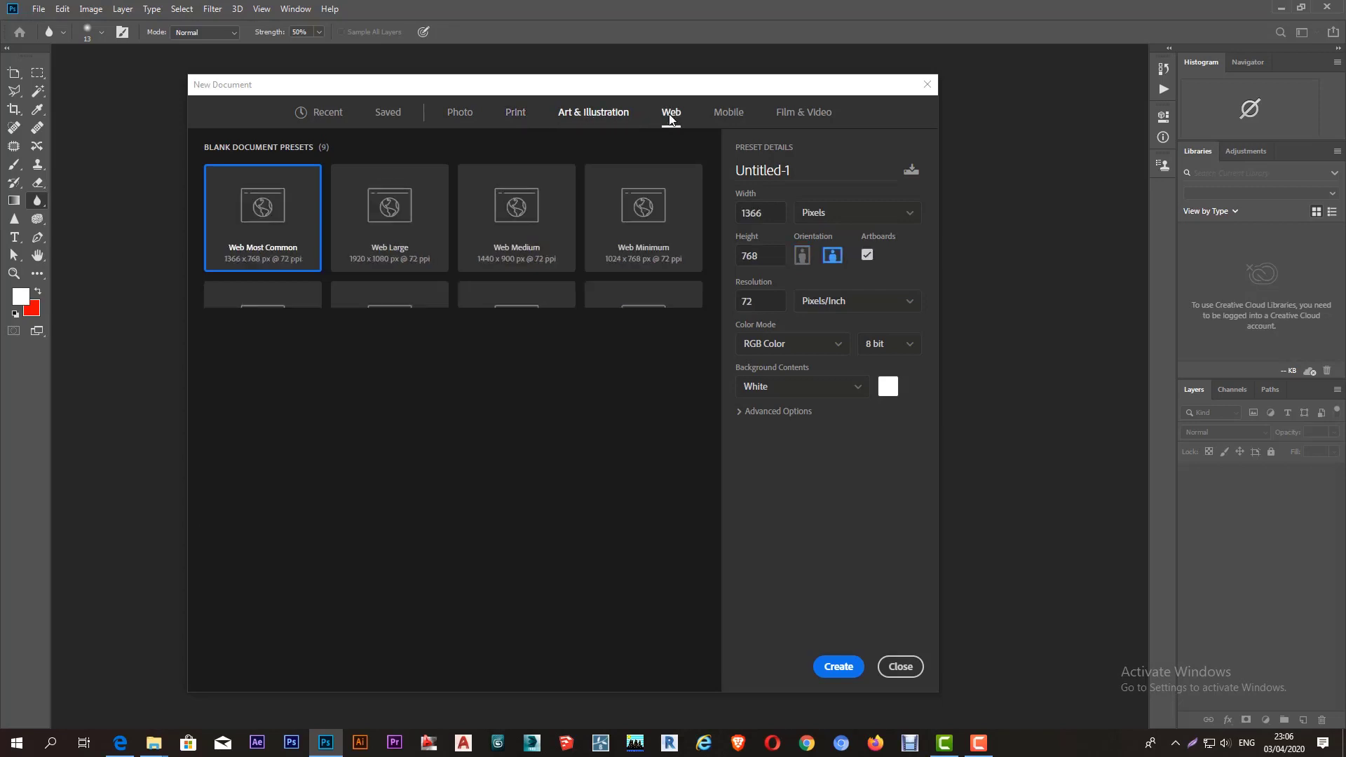
click(729, 114)
scroll(490, 352, down, 4)
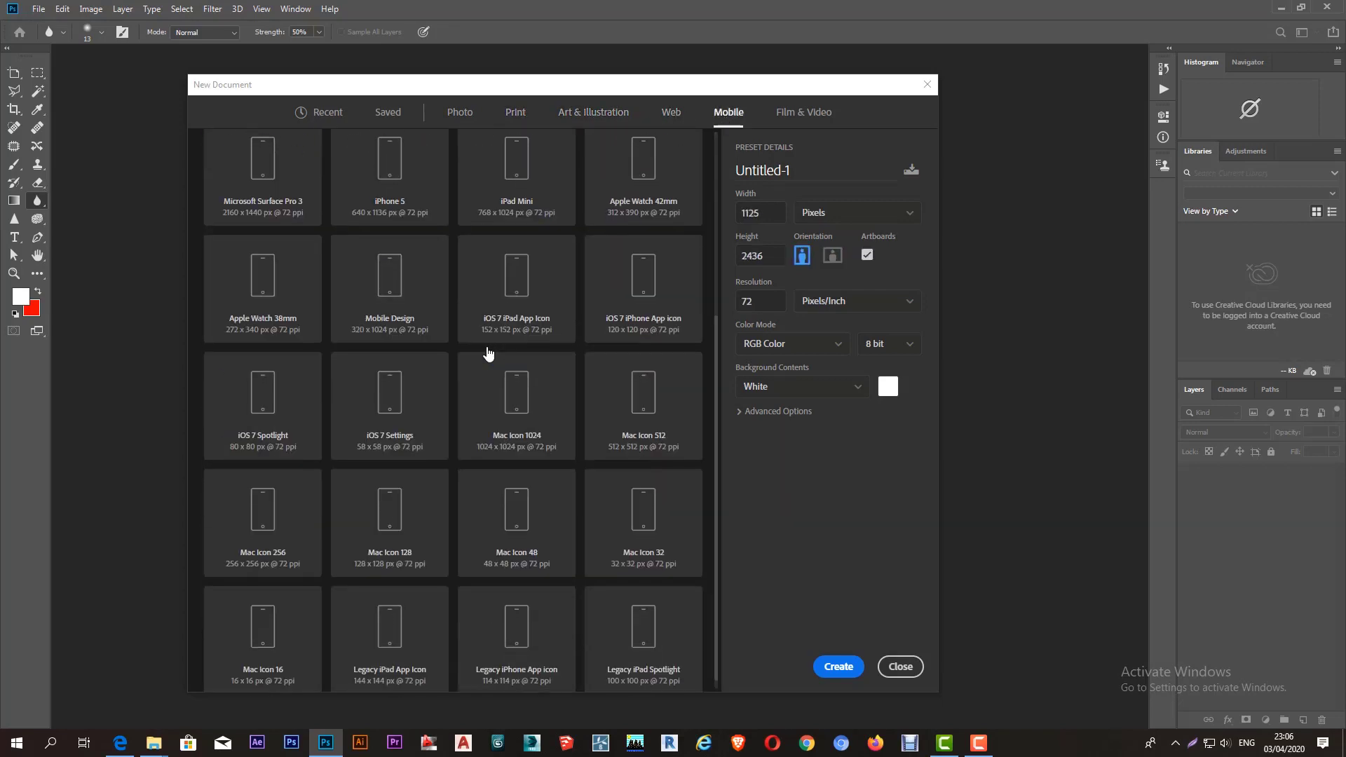
click(806, 114)
scroll(502, 511, down, 5)
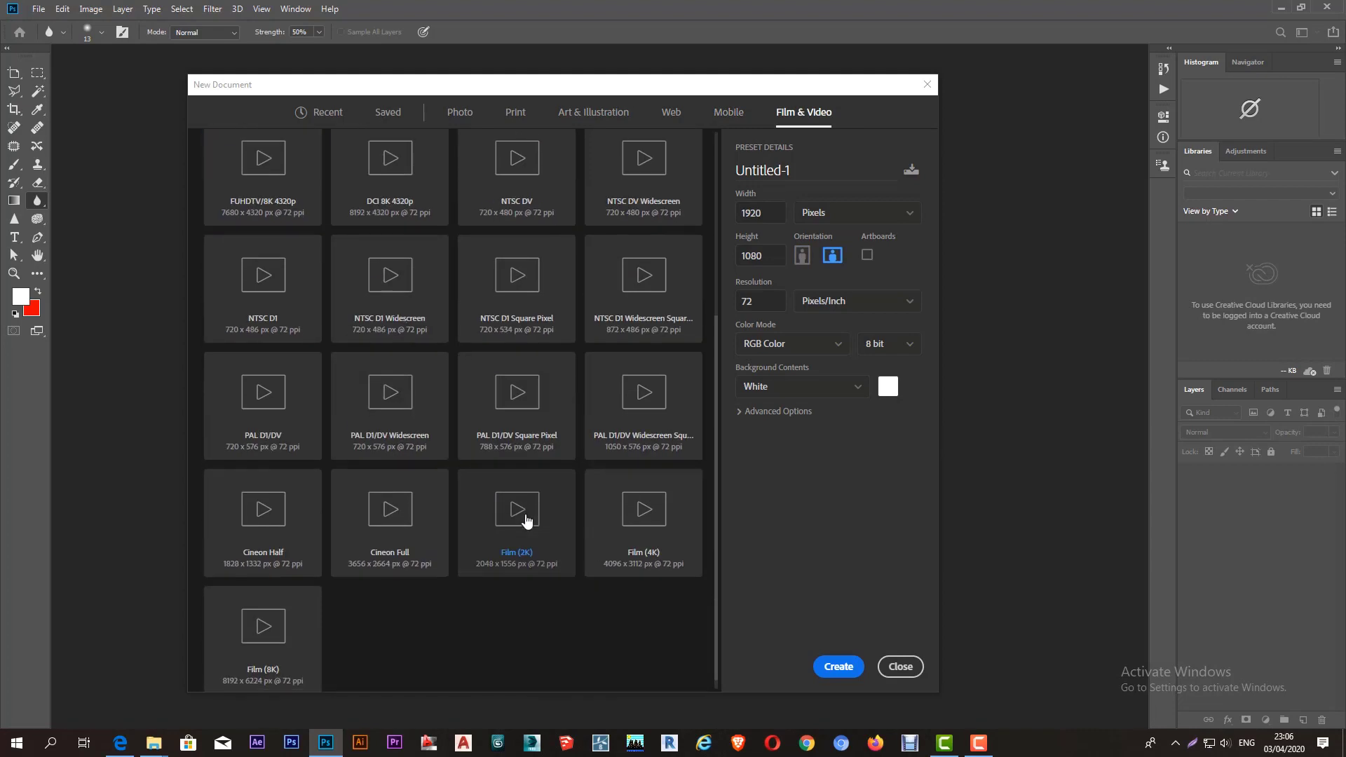
scroll(511, 568, up, 5)
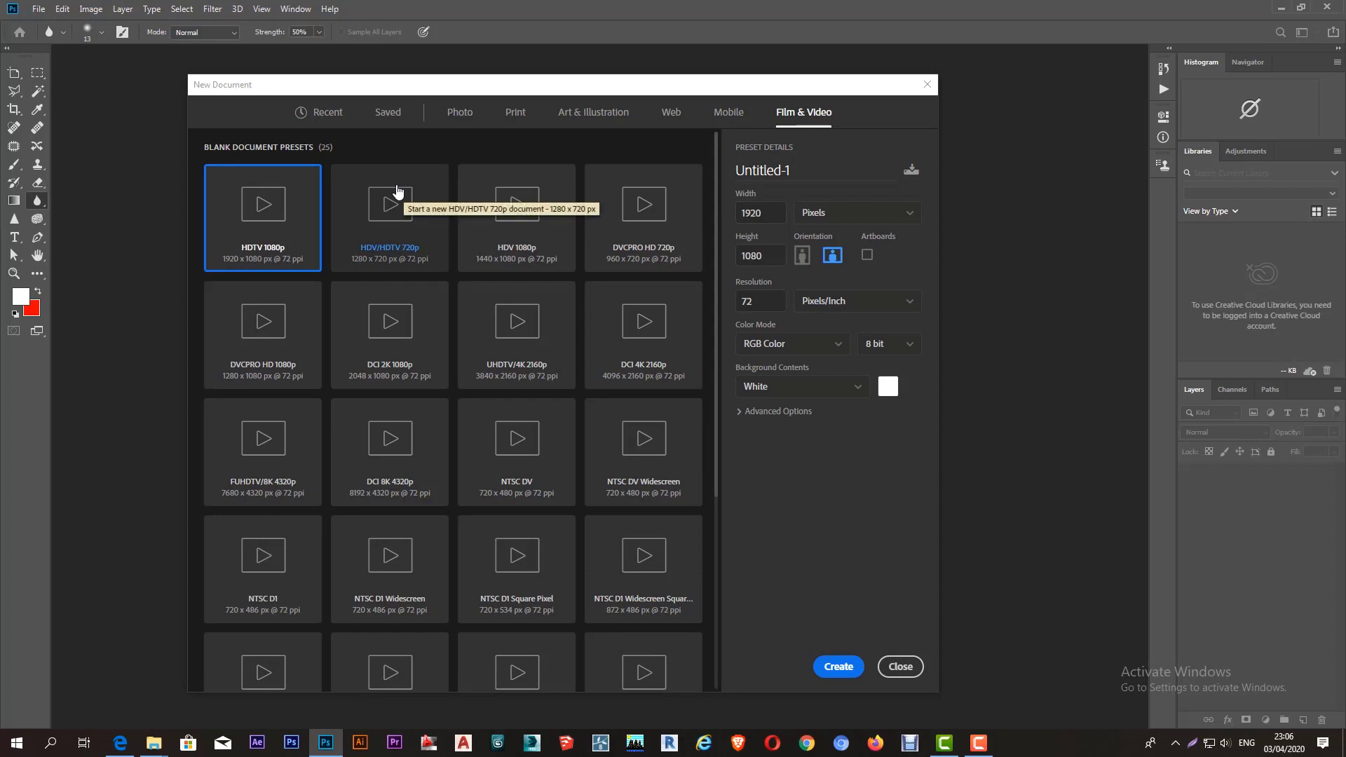
click(772, 215)
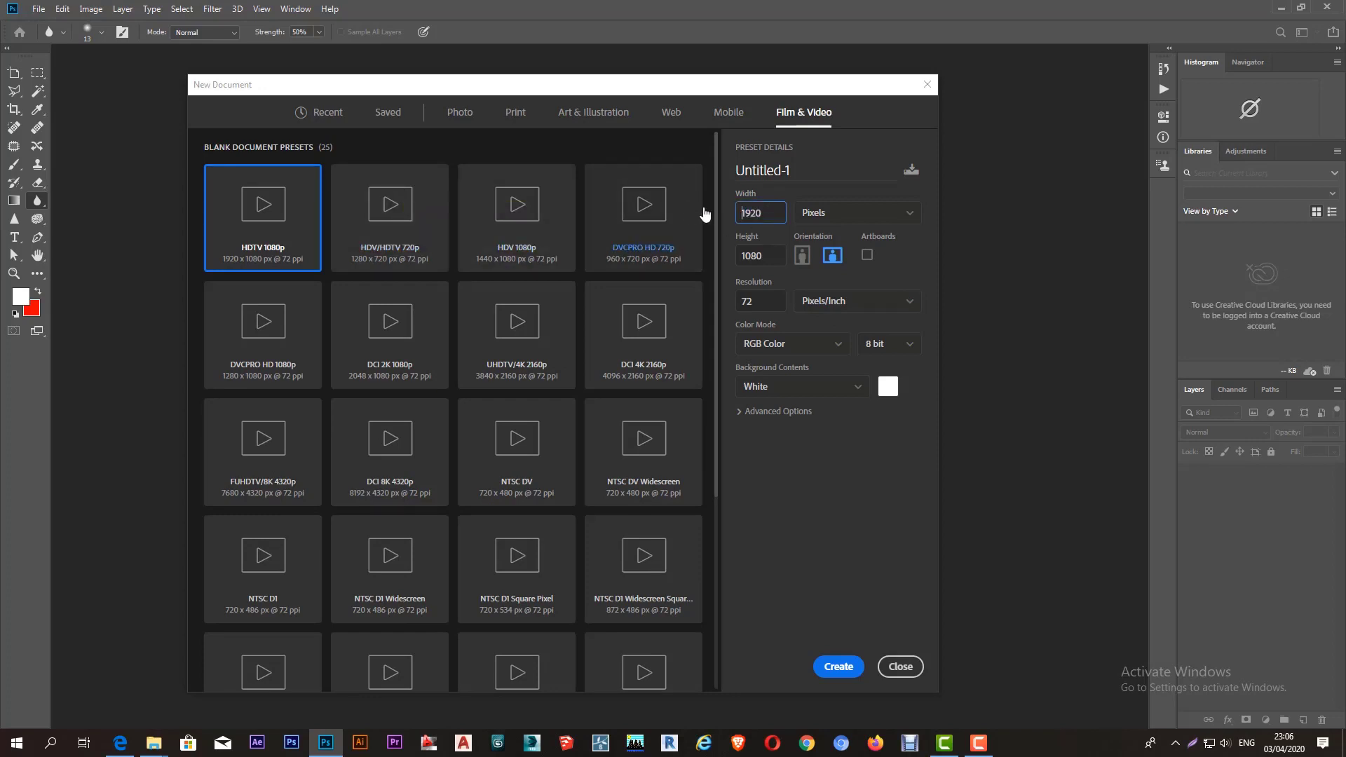
Set the new document to 1200 × 1600 pixels, Portrait orientation, at 300 pixels per inch
double_click(778, 209)
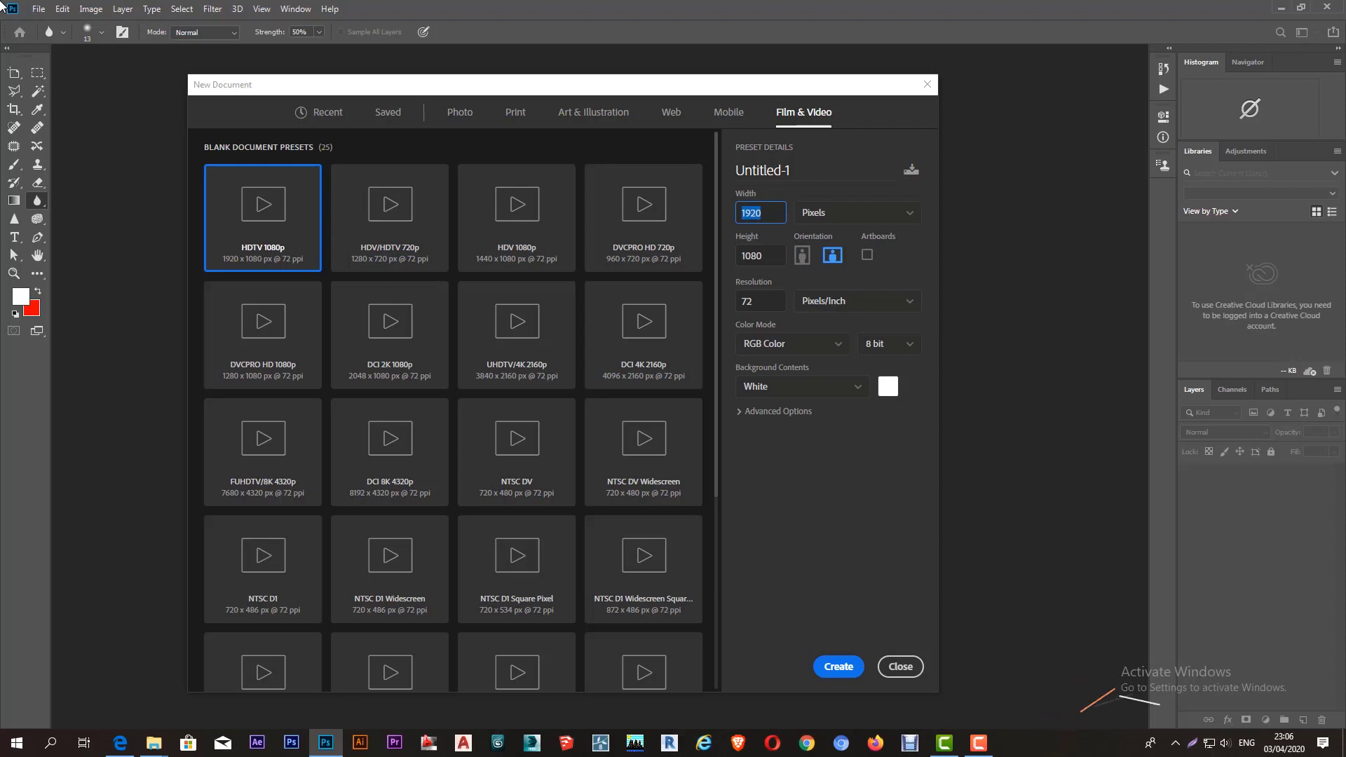
text(1600)
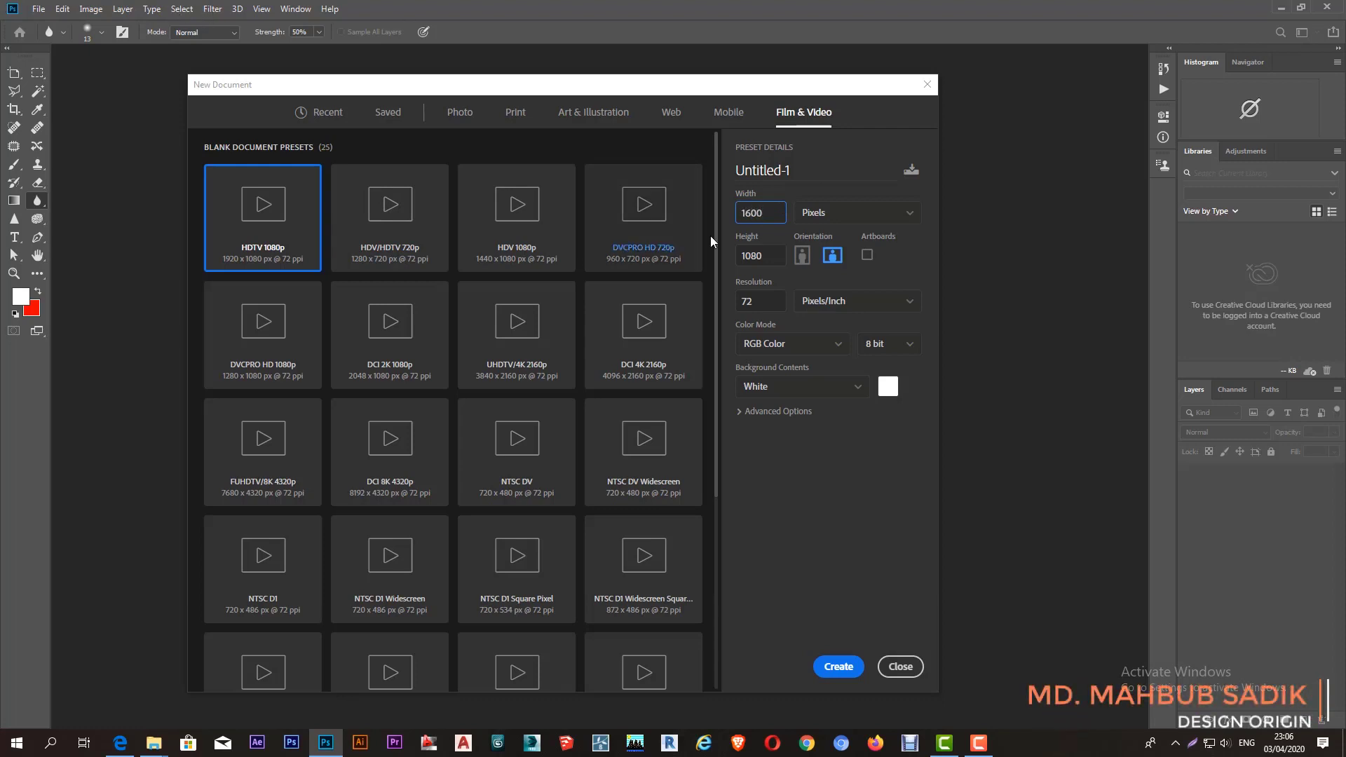
double_click(774, 257)
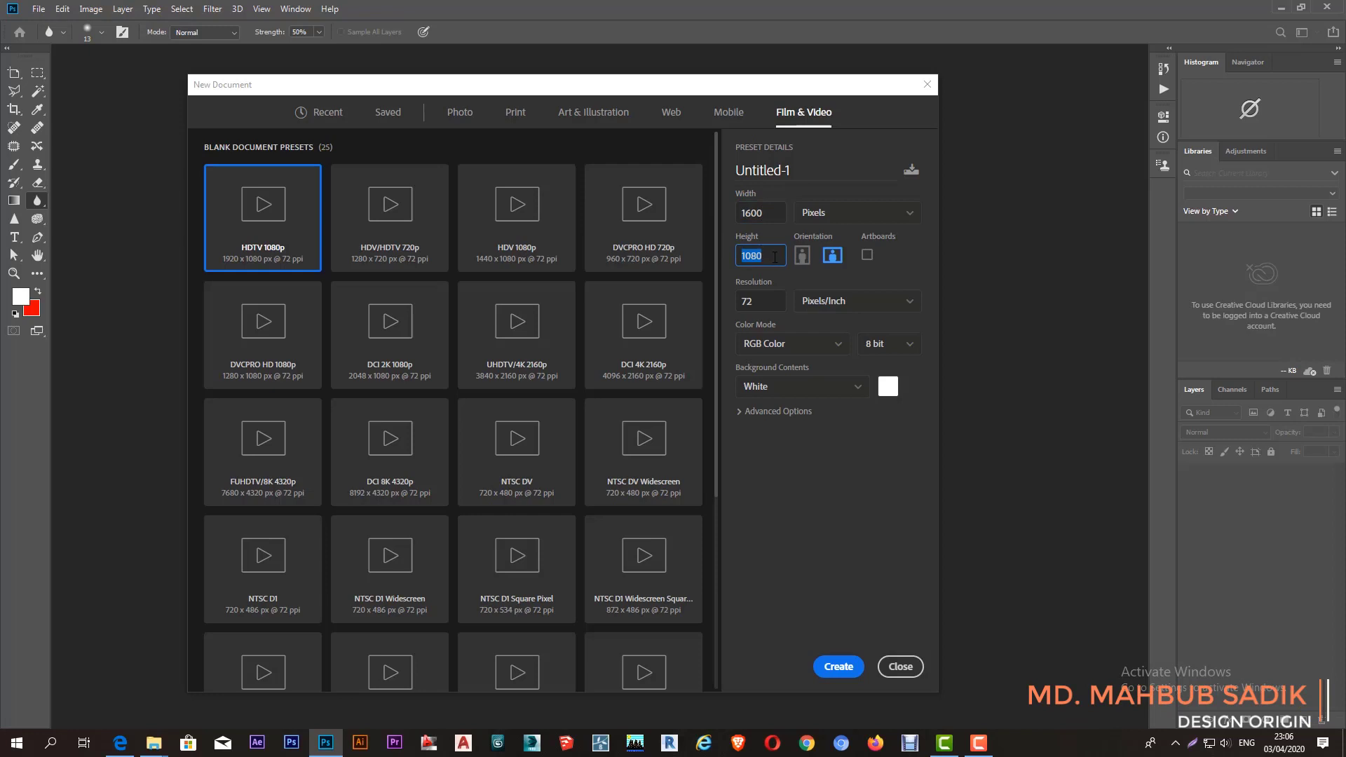
text(1200)
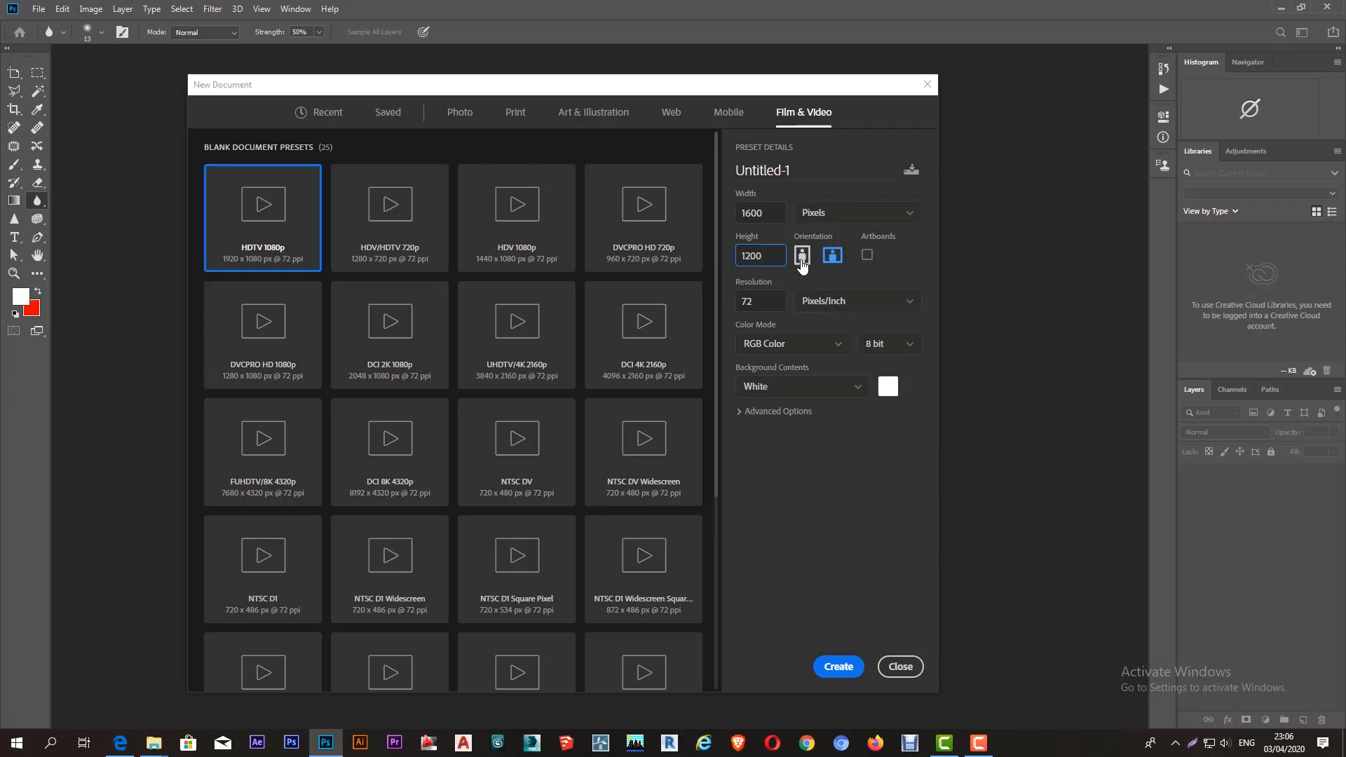
click(833, 258)
click(802, 256)
key(Tab)
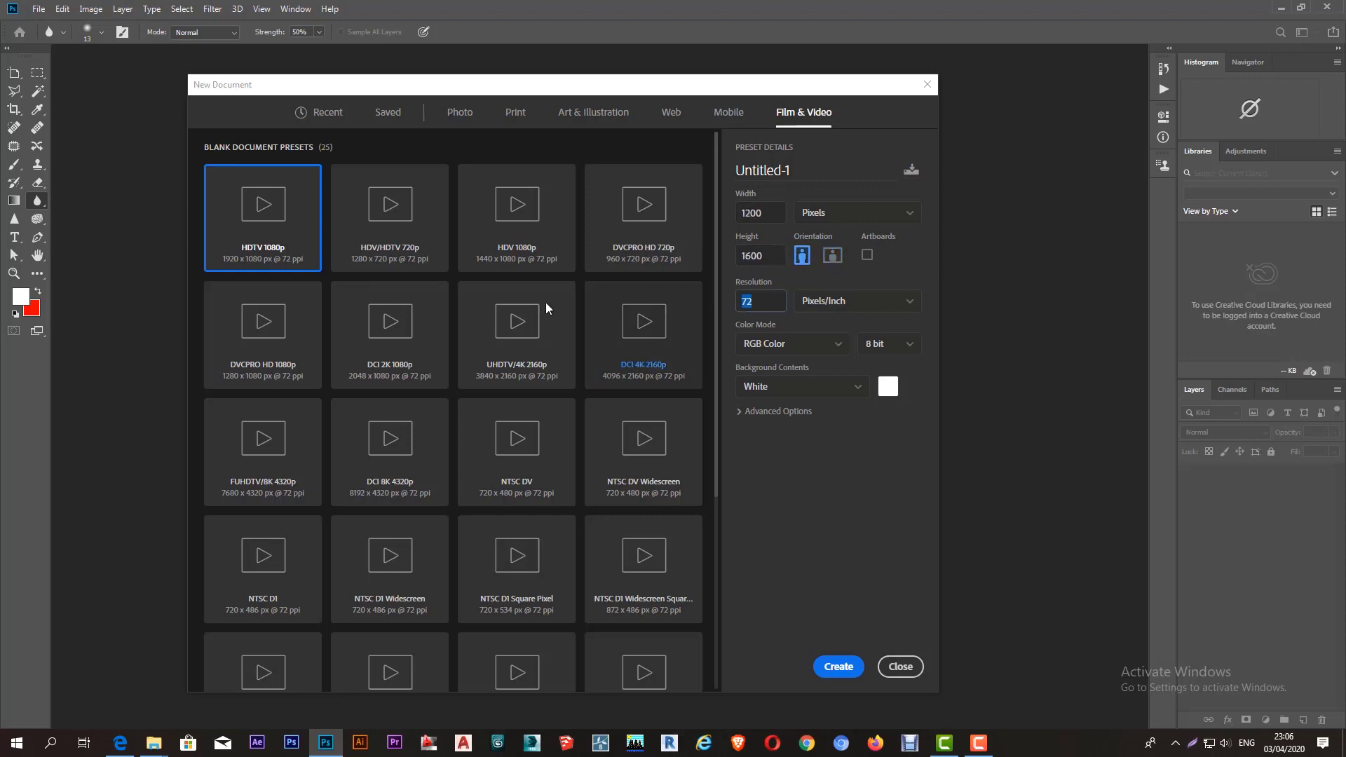
text(300)
Under Advanced Options, try the Background Contents choices, including the background colour fill
click(754, 414)
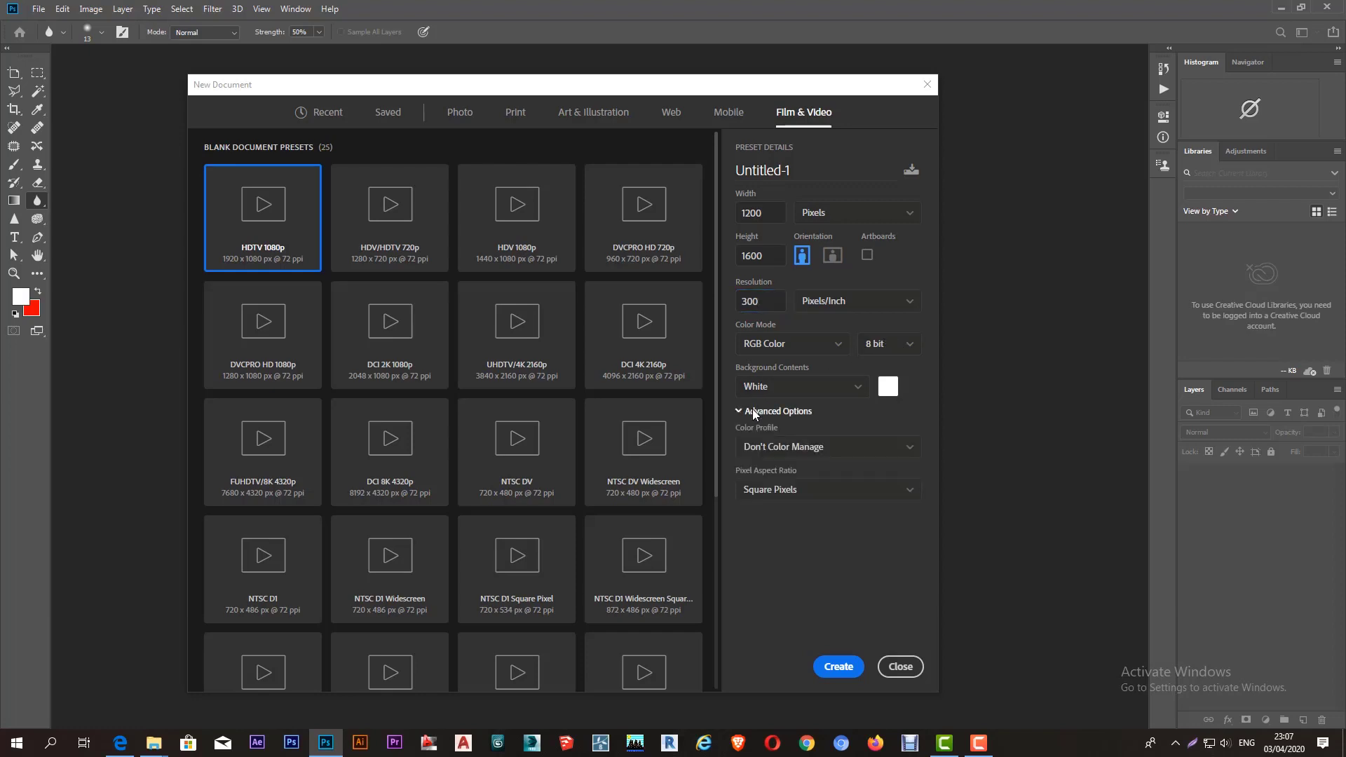
click(788, 388)
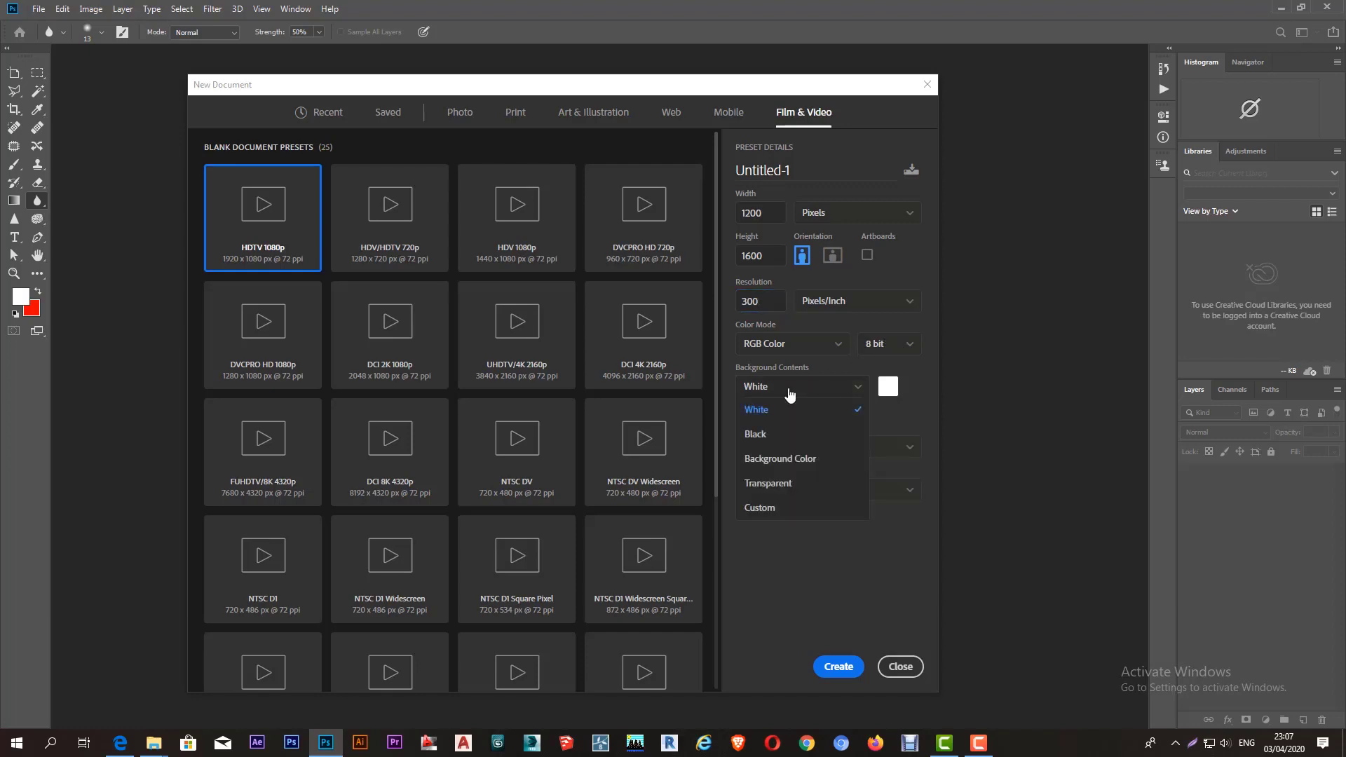
click(790, 395)
click(795, 389)
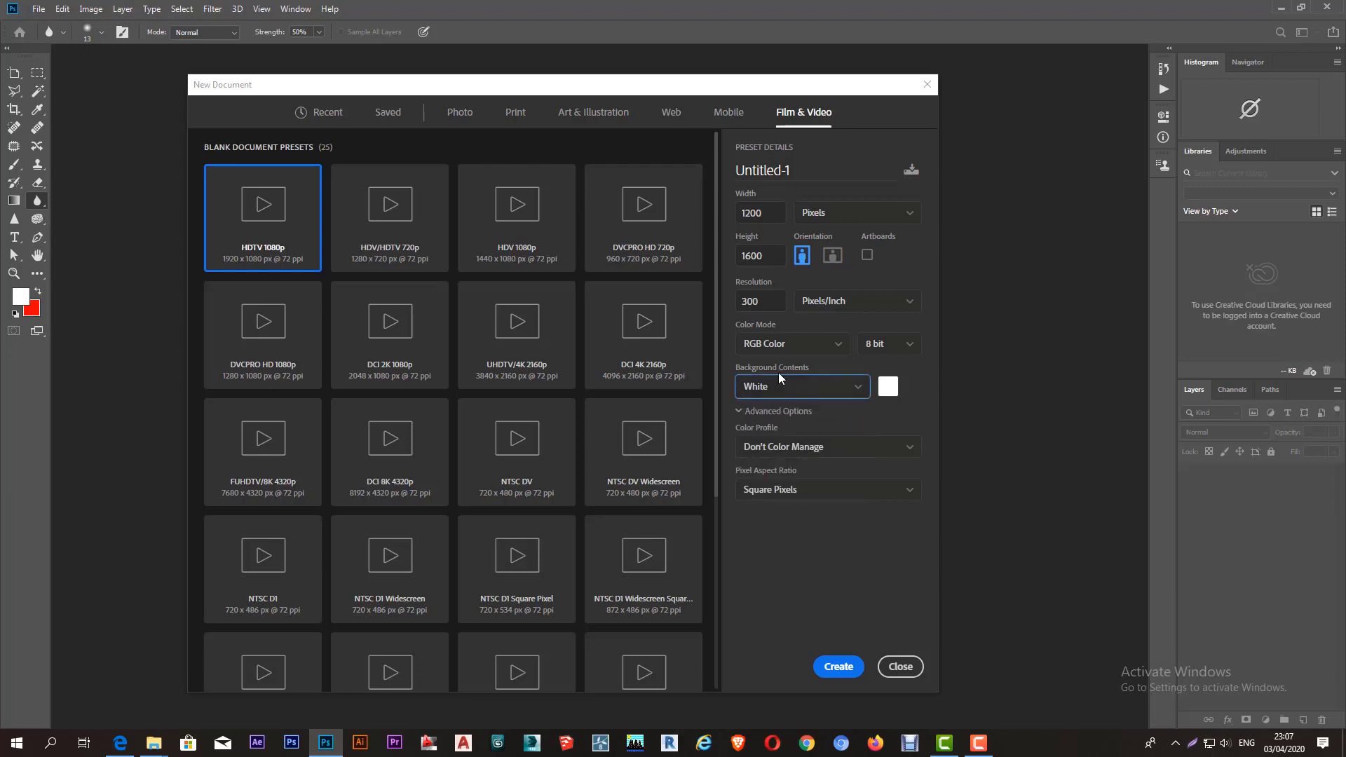
click(808, 389)
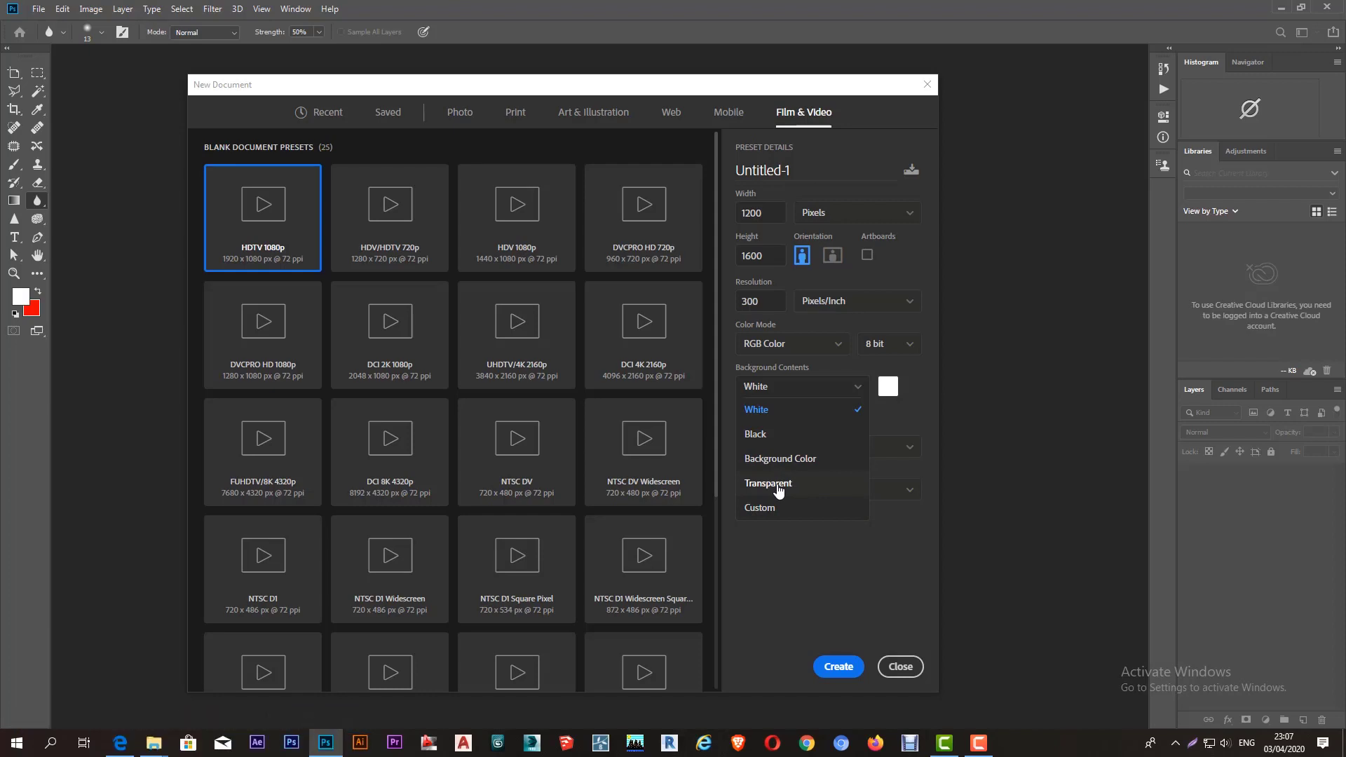
click(813, 460)
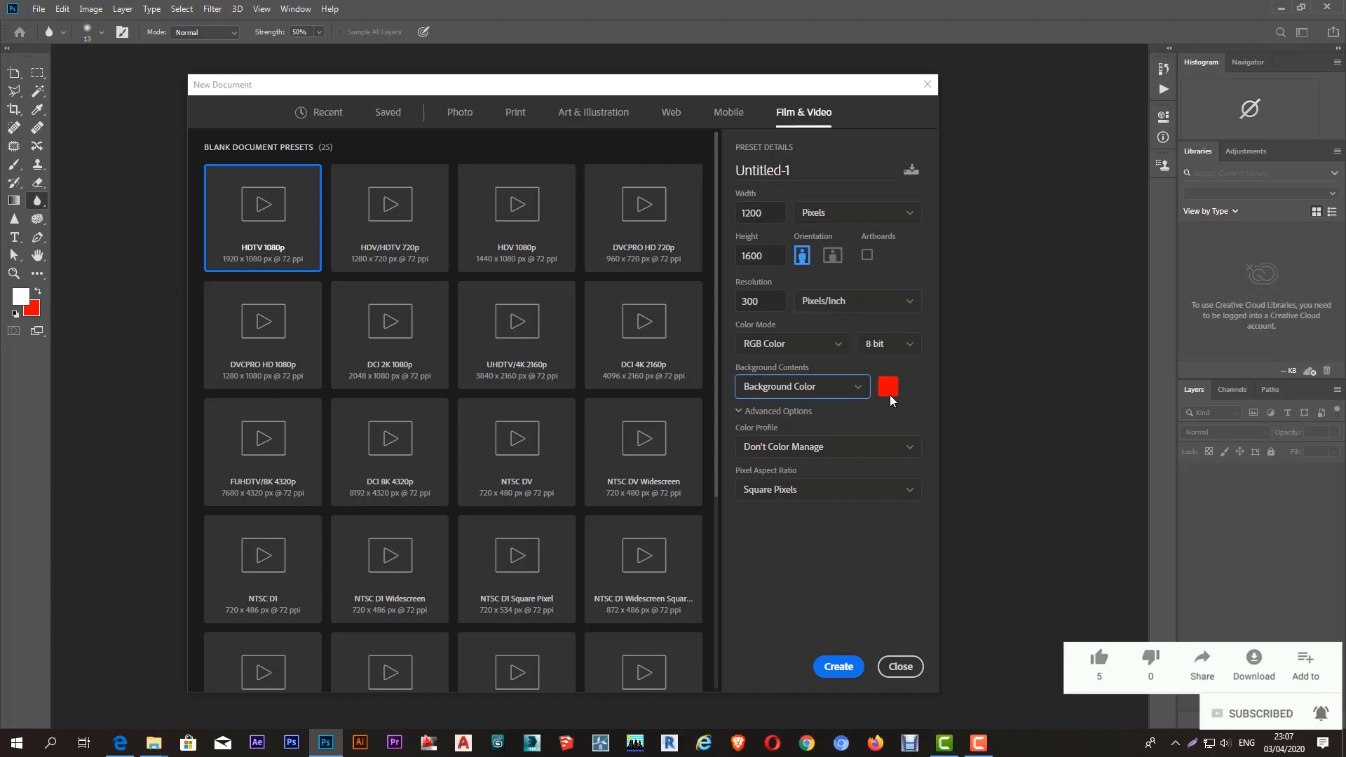
Set Background Contents back to White and create the blank document
click(825, 391)
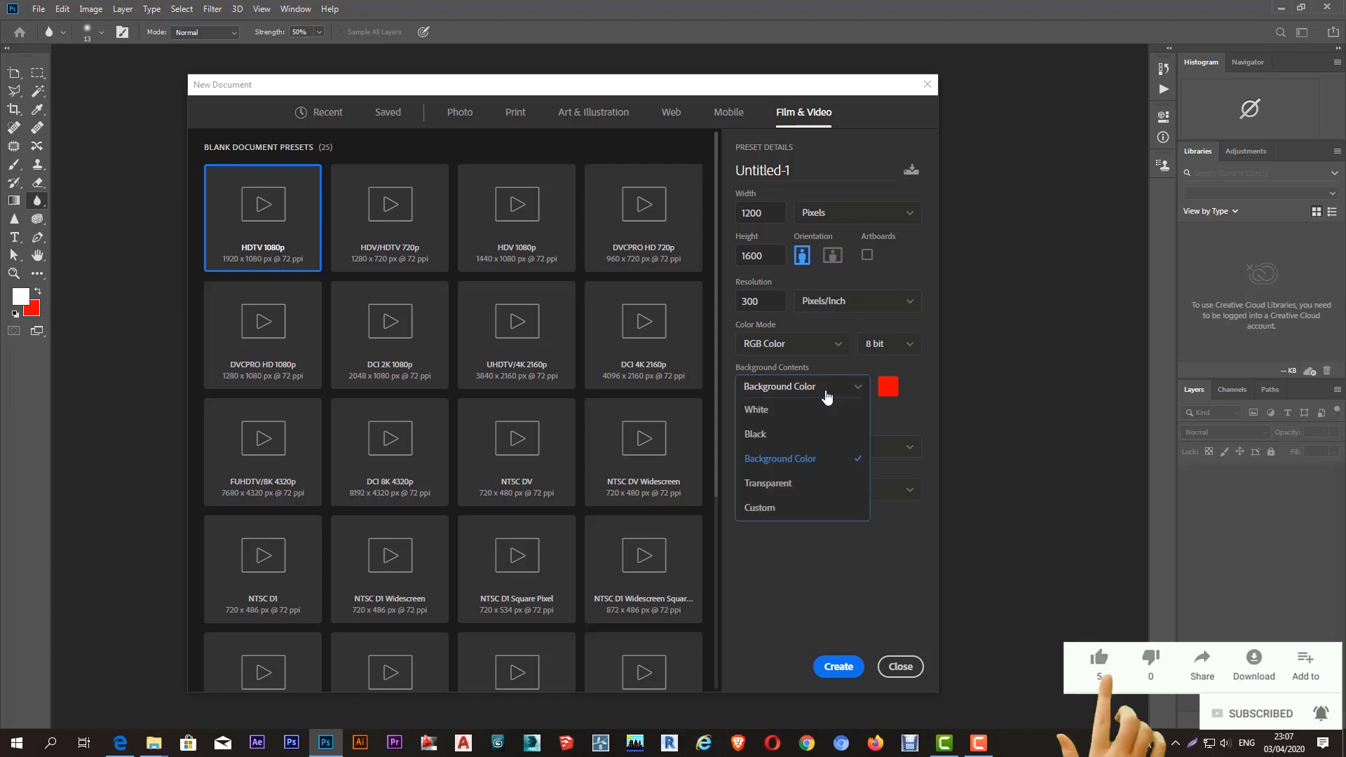
click(780, 409)
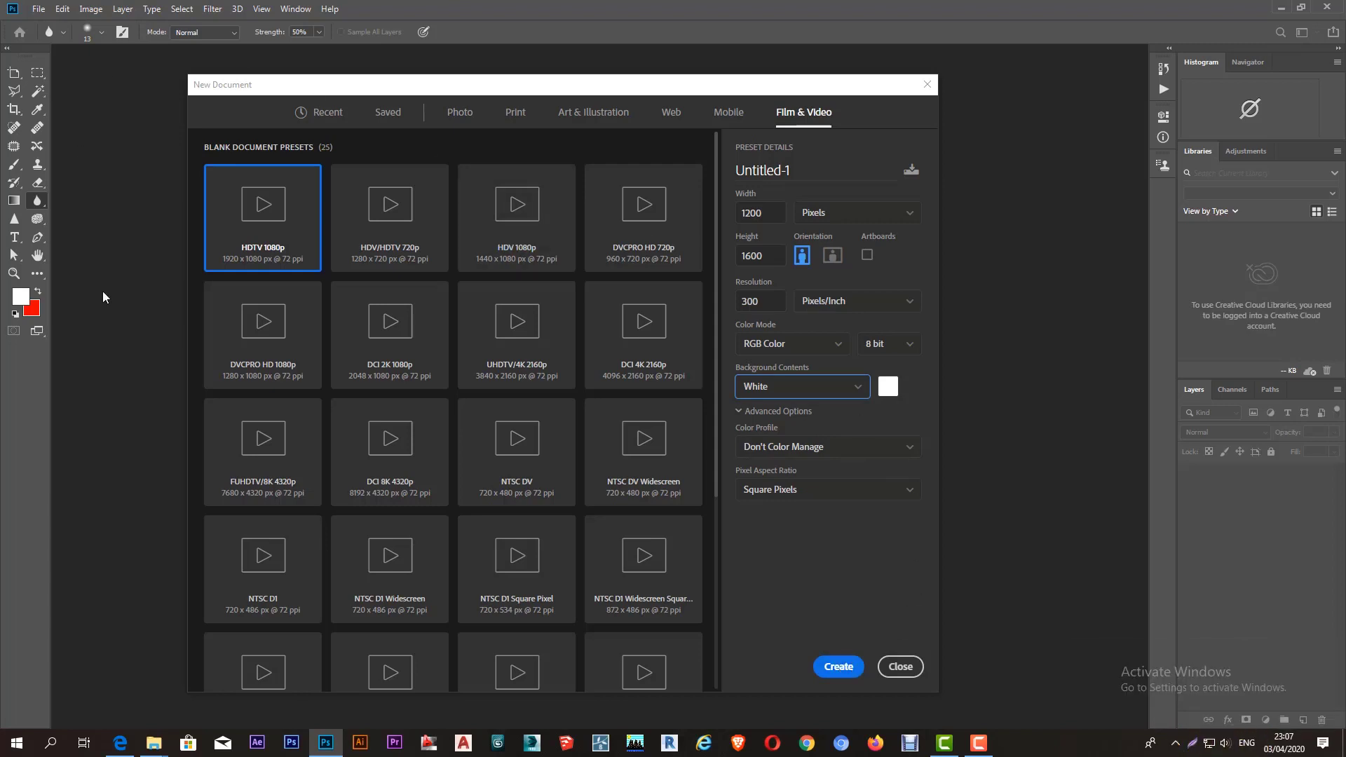
click(848, 669)
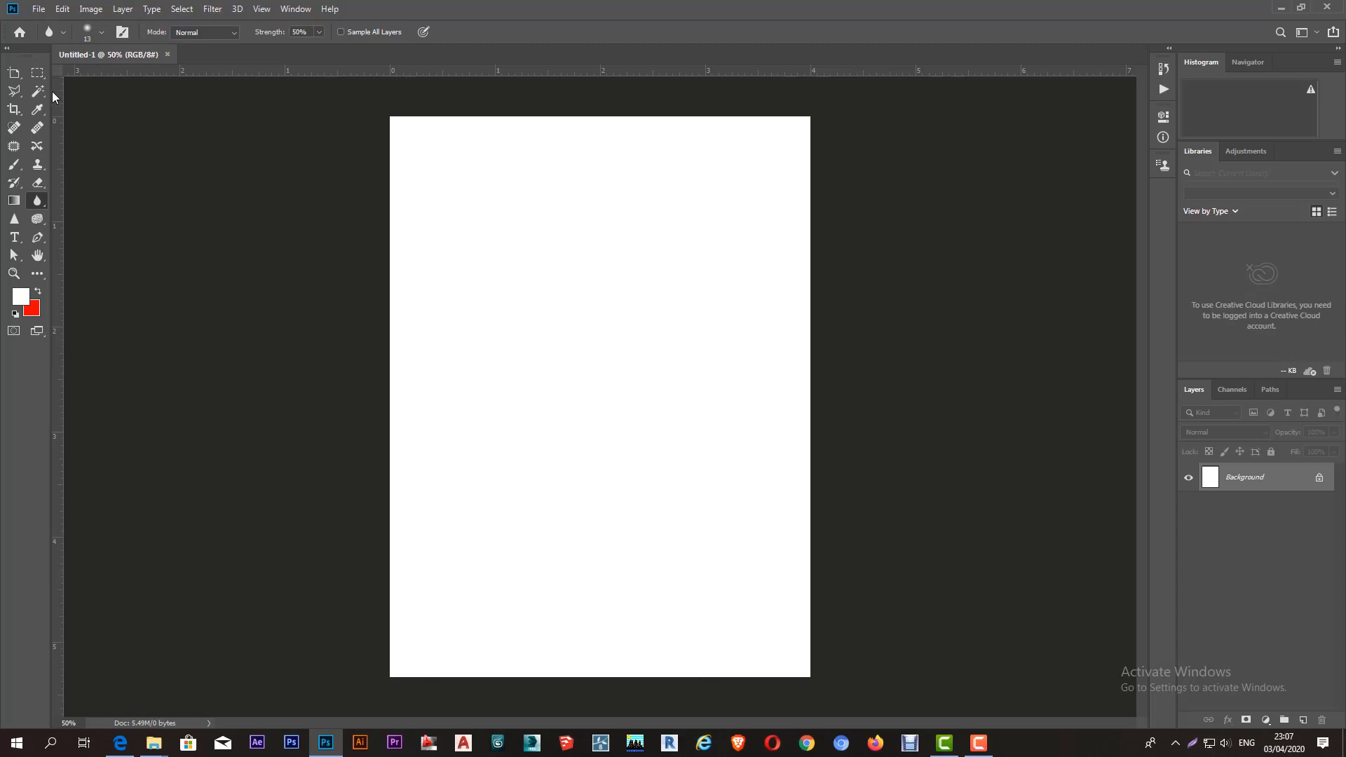
Choose the Move Tool from the Artboard tool flyout in the toolbar
click(14, 73)
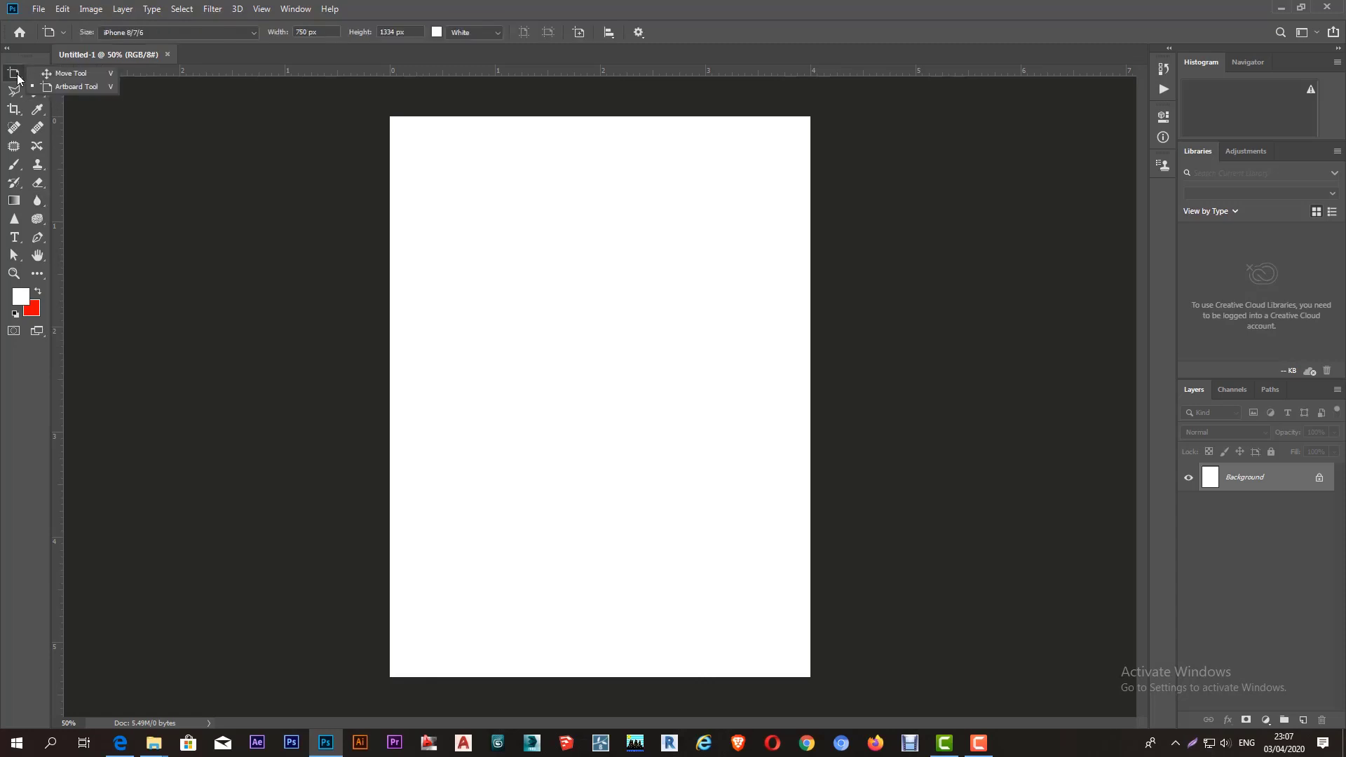
click(58, 79)
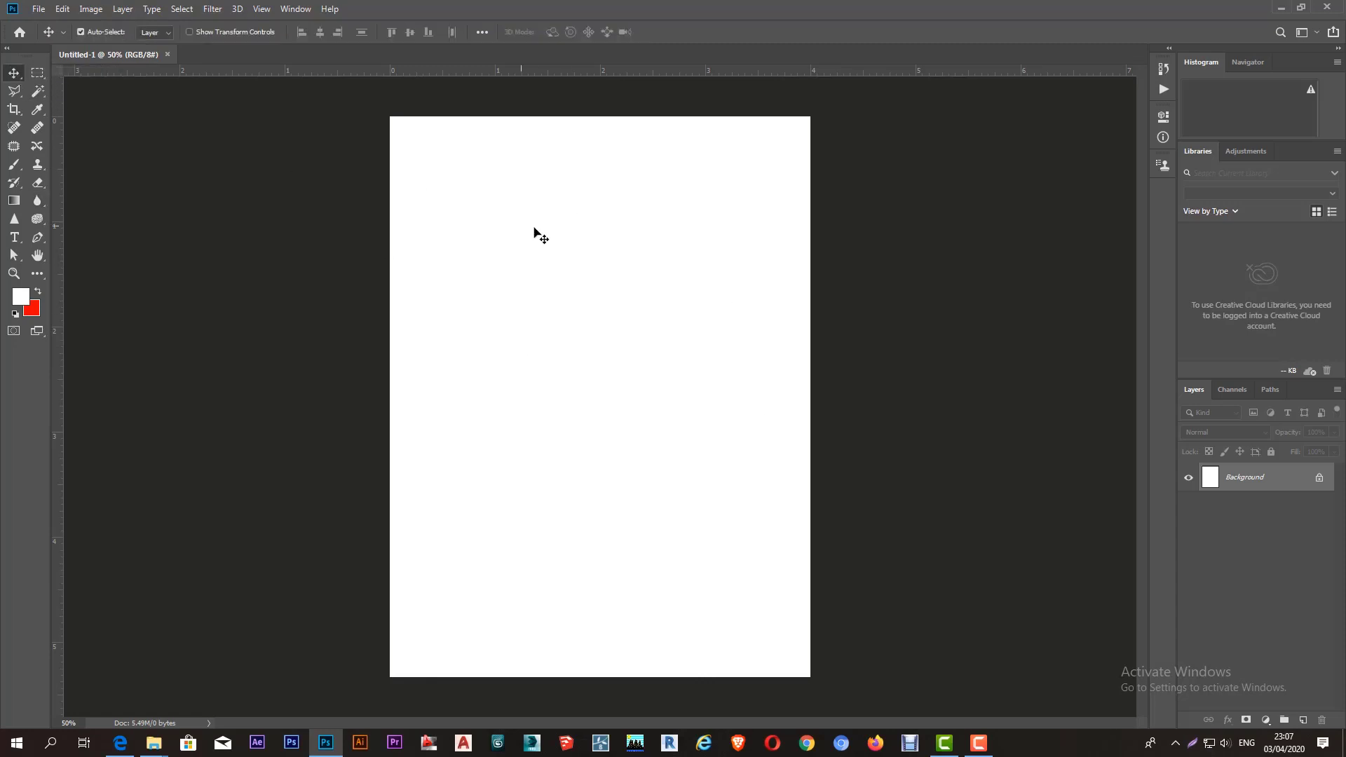